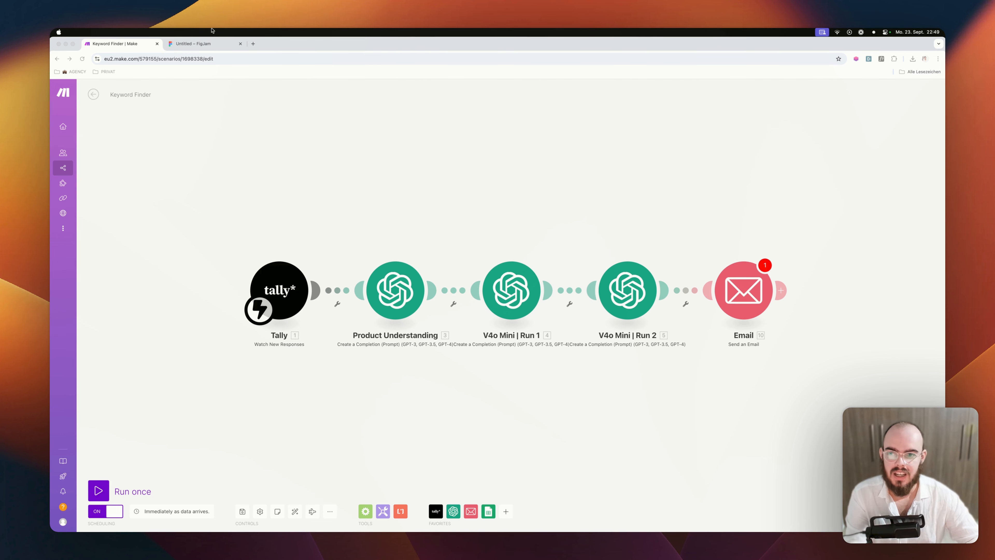
- Review the keyword types diagram on the FigJam board and return to the Keyword Finder scenario in Make
{"action": "left_click", "coordinate": [211, 43]}
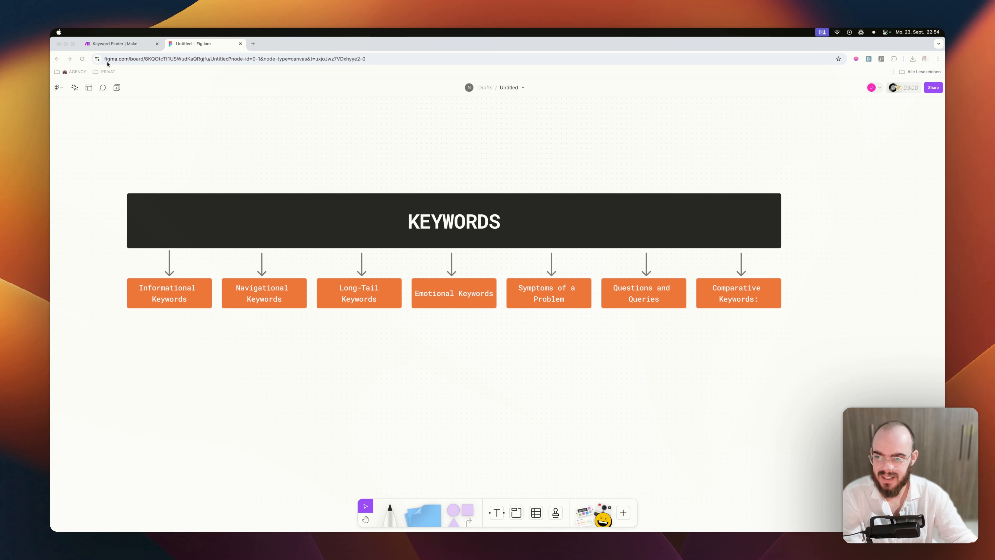
{"action": "left_click", "coordinate": [114, 43]}
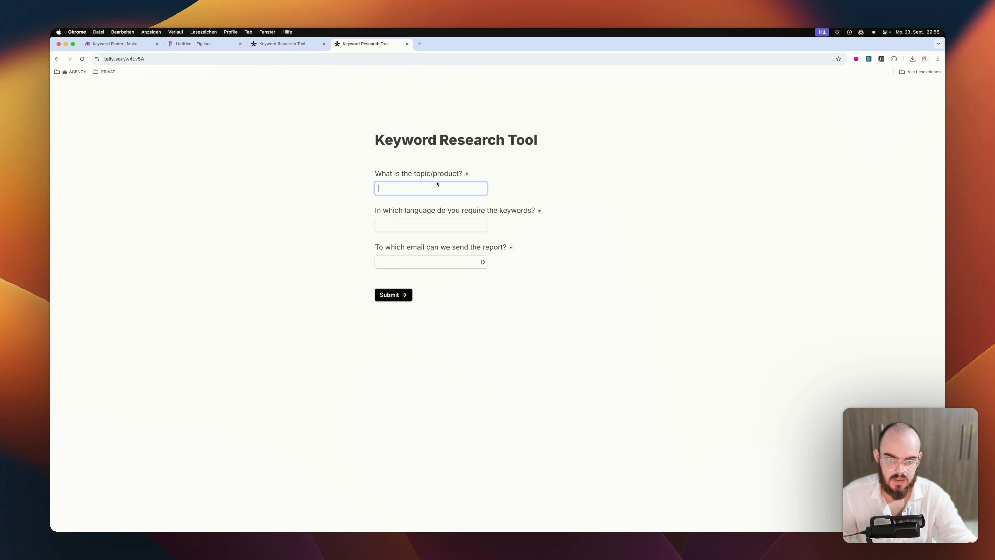
- Examine the language and report email fields of the Keyword Research Tool form
{"action": "left_click", "coordinate": [410, 226]}
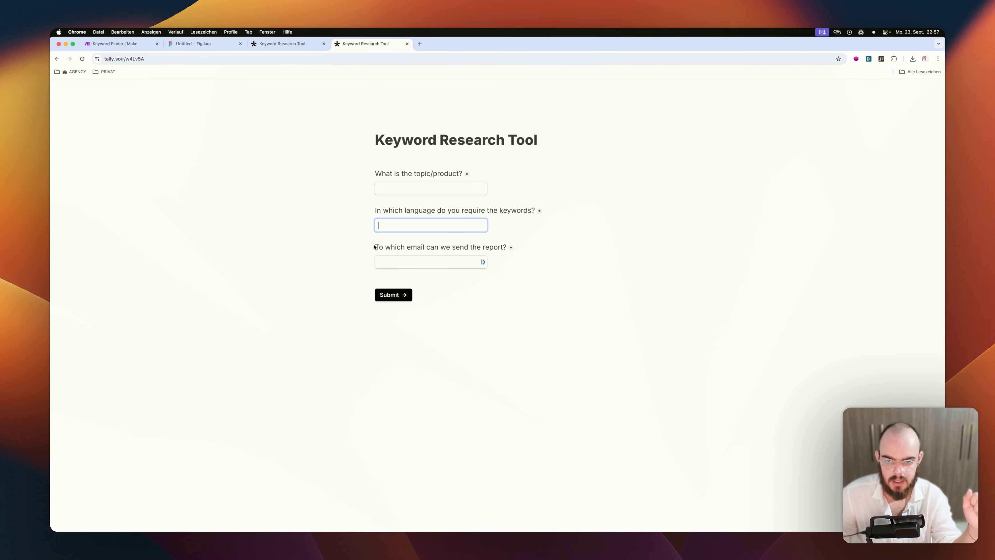
{"action": "left_click", "coordinate": [379, 260]}
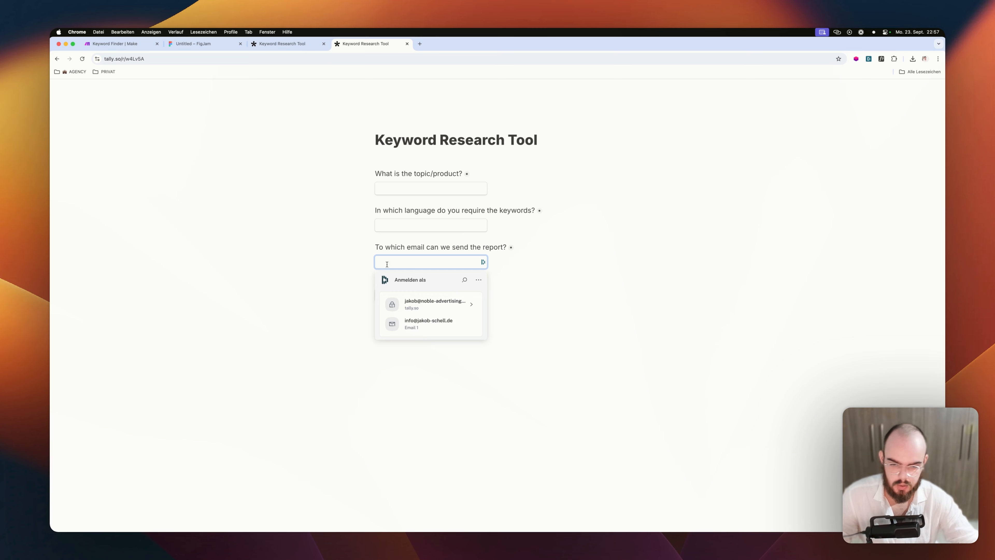
{"action": "left_click", "coordinate": [515, 270]}
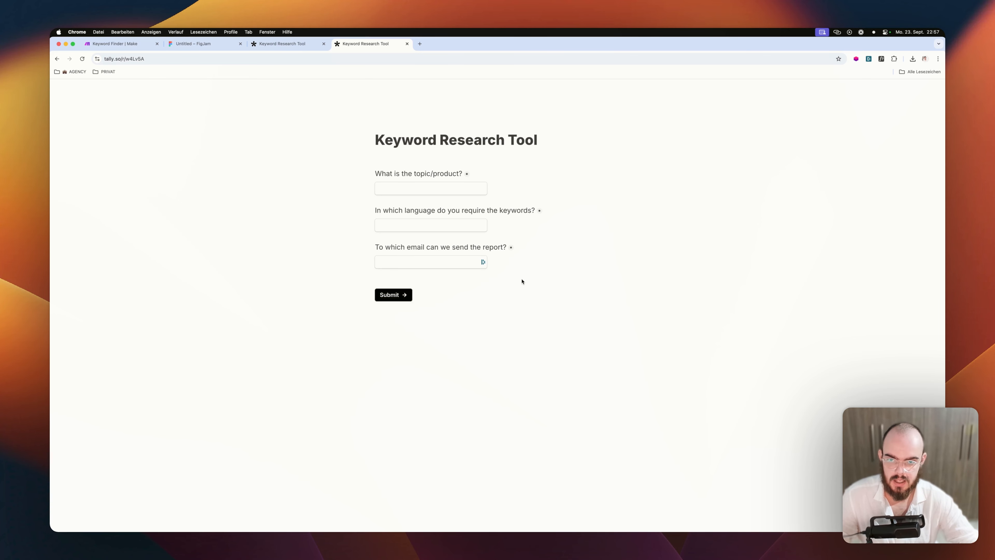
- Return to the Keyword Finder scenario in Make and inspect the webhook settings of the Tally trigger
{"action": "left_click", "coordinate": [104, 43]}
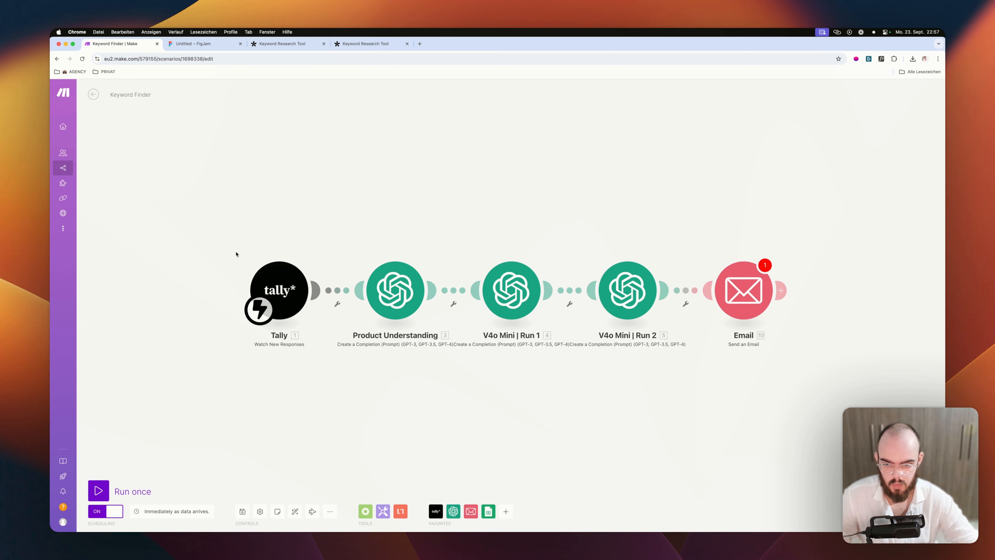
{"action": "left_click", "coordinate": [289, 289]}
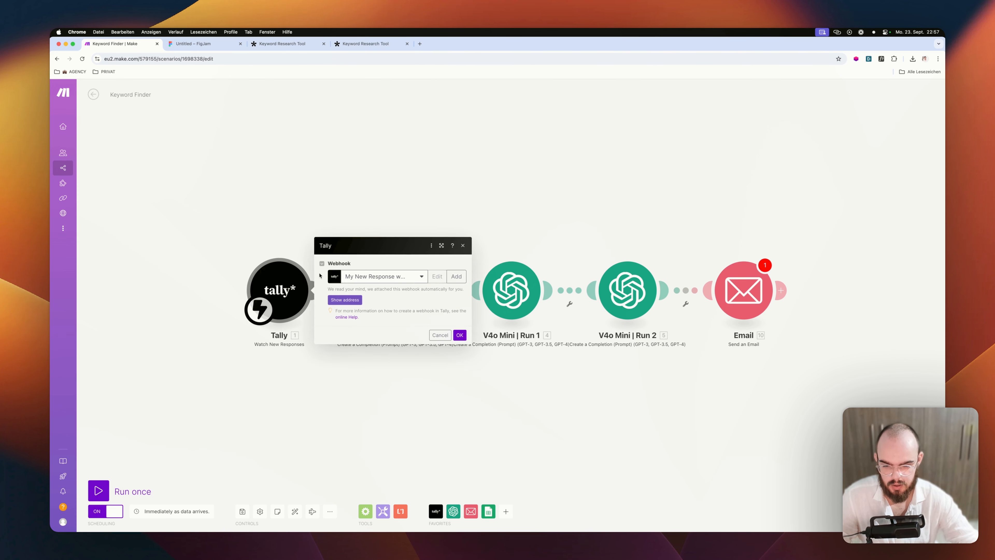
{"action": "left_click", "coordinate": [476, 478]}
- Add a second Tally module of the Watch New Responses type to the scenario
{"action": "left_click", "coordinate": [508, 514]}
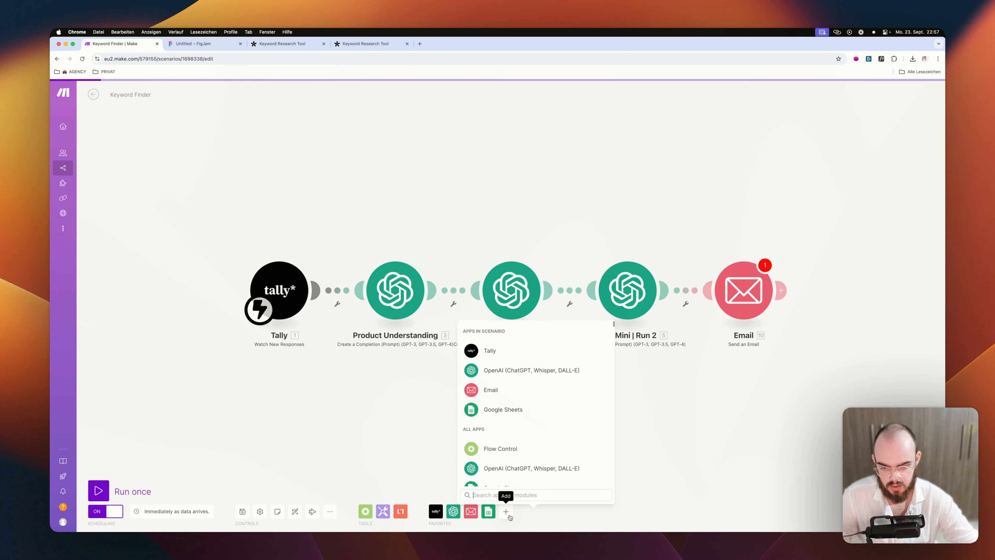
{"action": "left_click", "coordinate": [490, 349]}
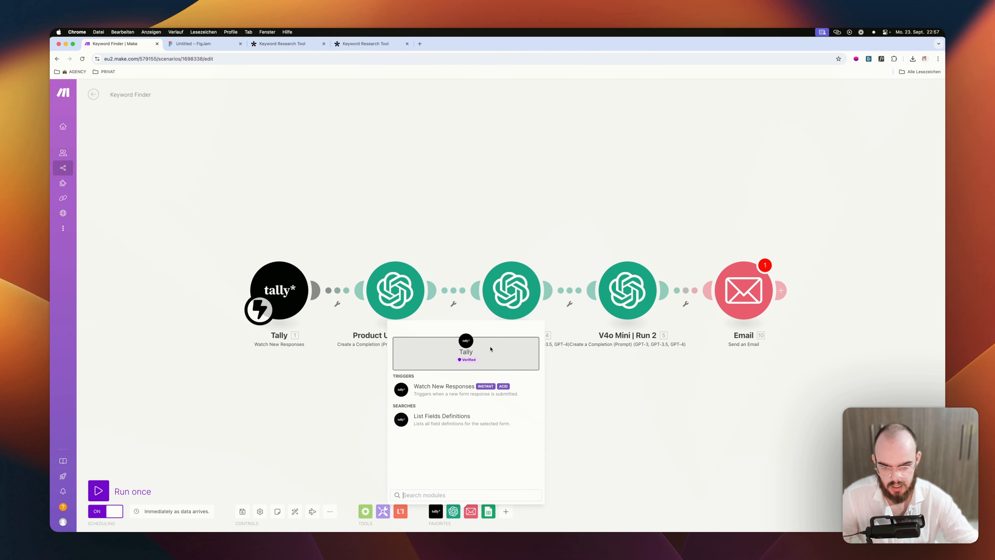
{"action": "left_click", "coordinate": [432, 395]}
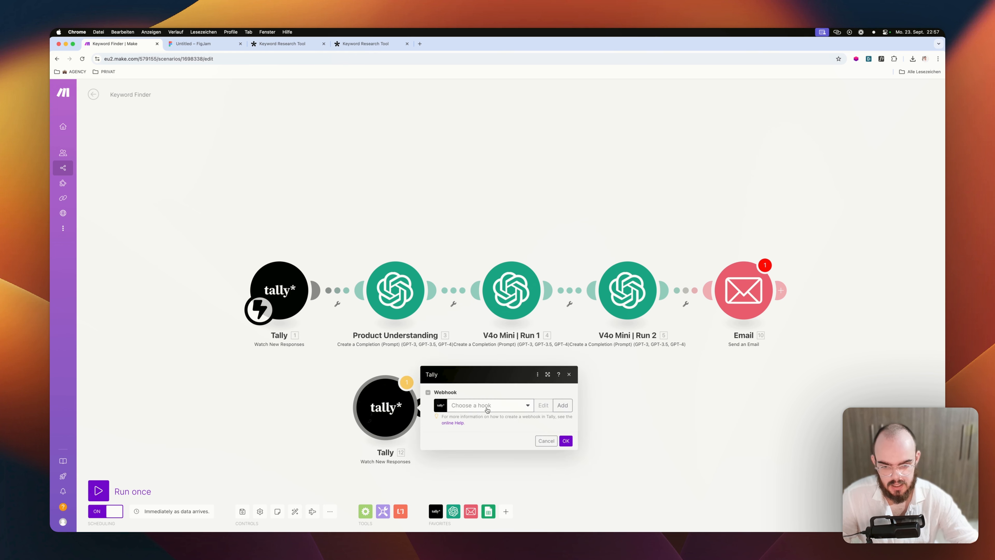
- Start a new webhook for the added Tally module, check its connection and form choices, and compare them with the Keyword Research Tool form
{"action": "left_click", "coordinate": [563, 406]}
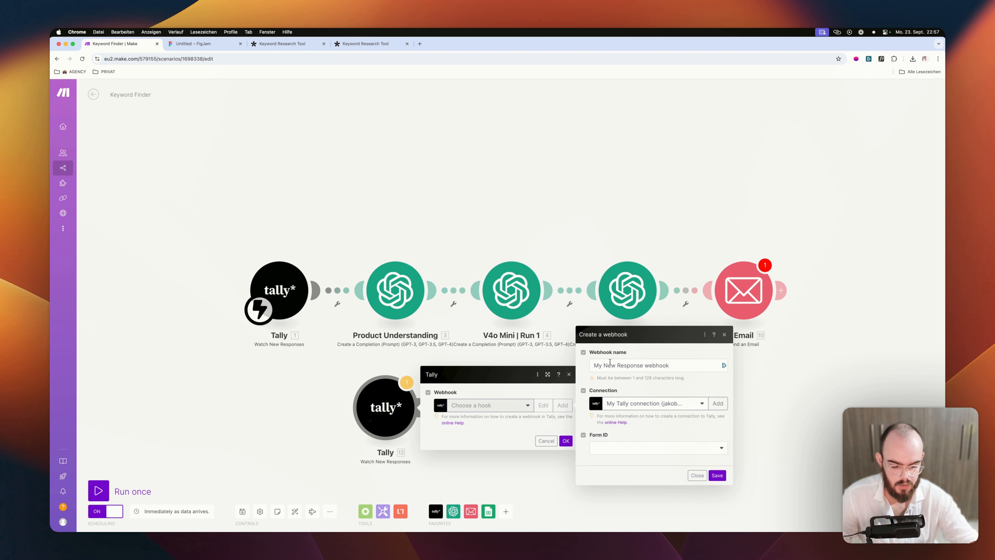
{"action": "left_click", "coordinate": [640, 404]}
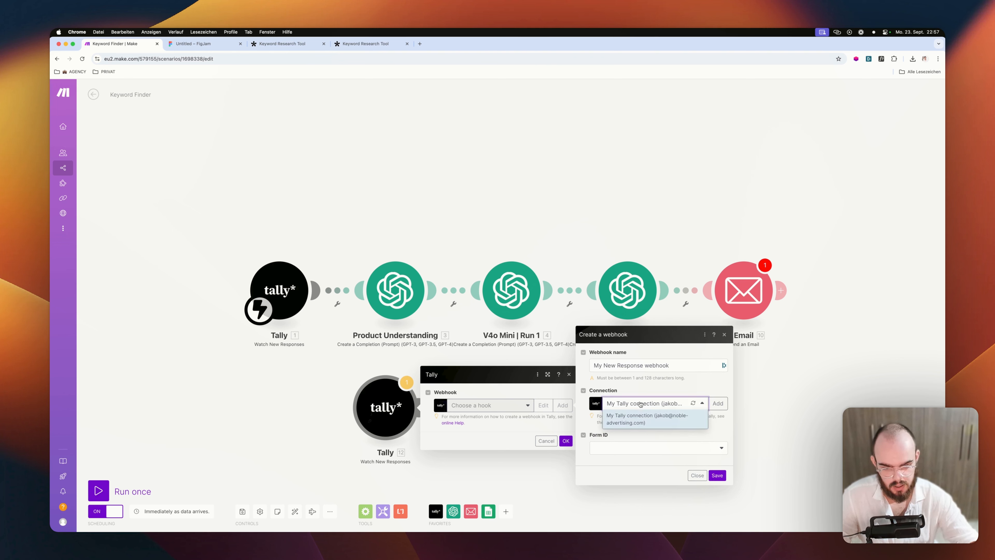
{"action": "left_click", "coordinate": [640, 404]}
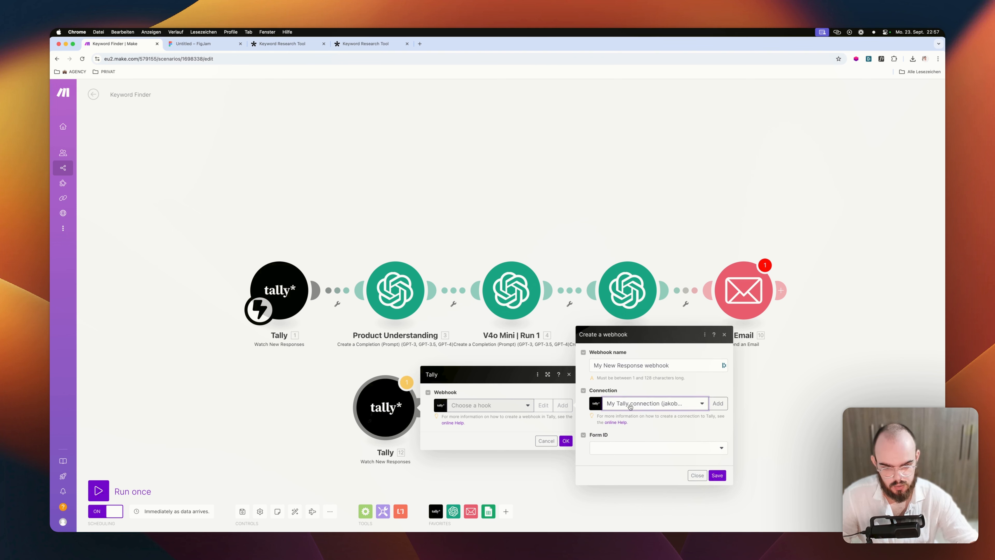
{"action": "left_click", "coordinate": [659, 456]}
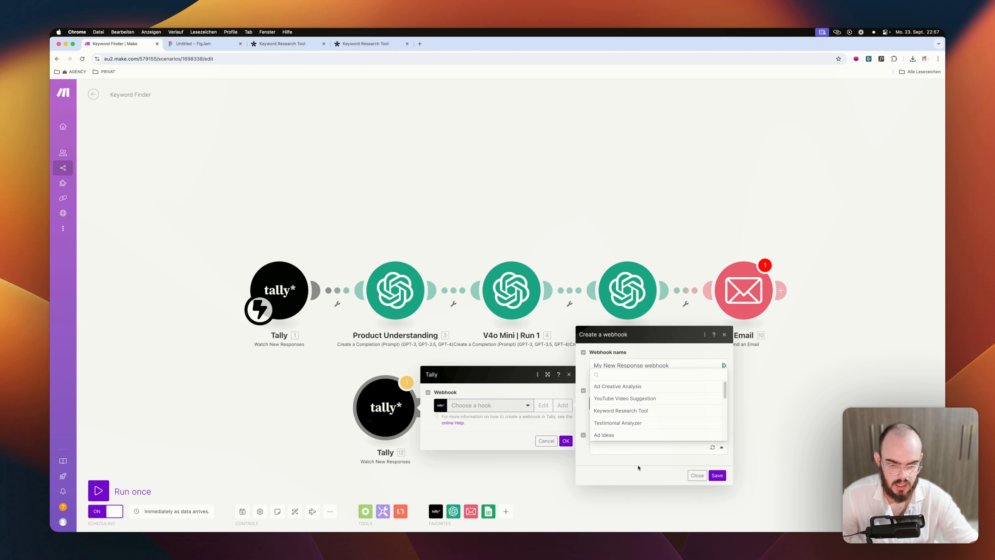
{"action": "left_click", "coordinate": [640, 455]}
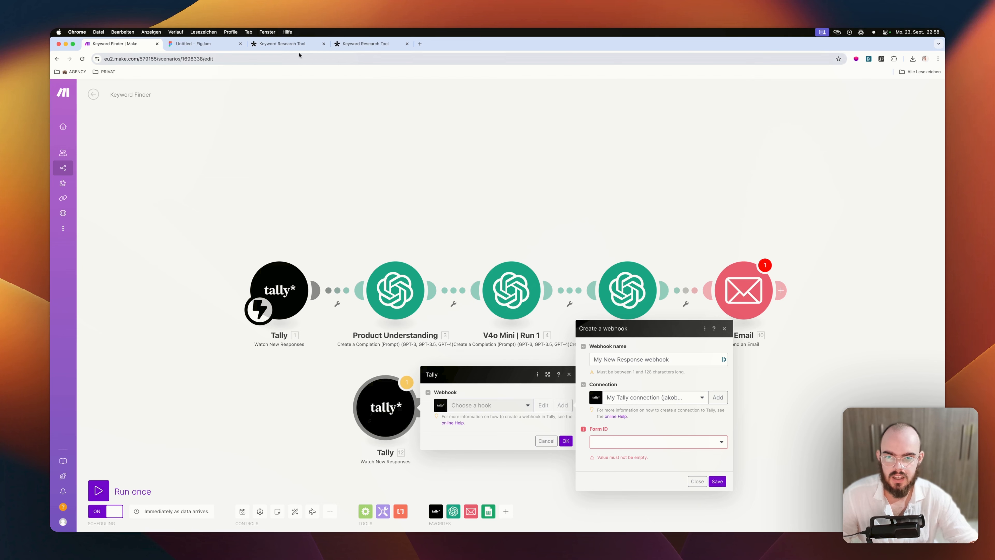
{"action": "left_click", "coordinate": [364, 45]}
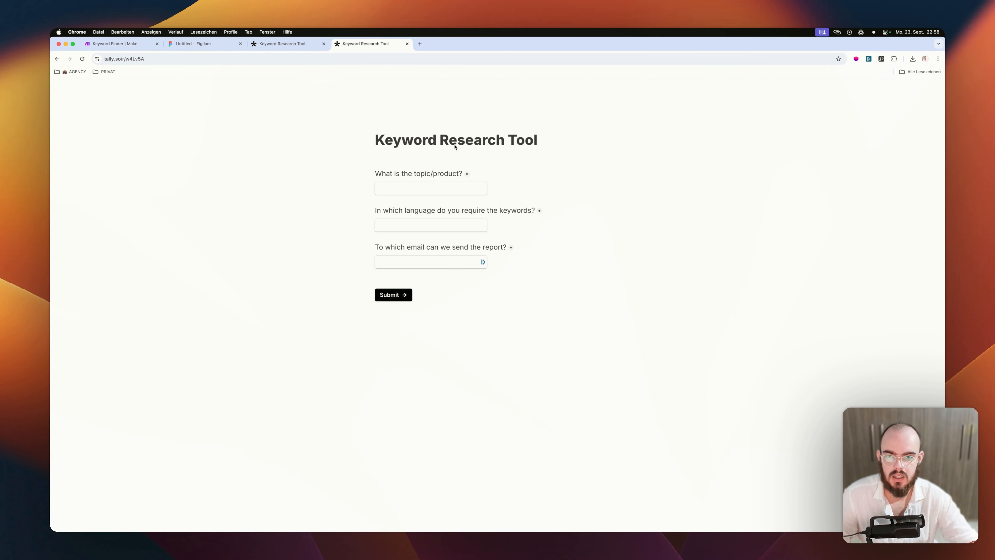
{"action": "left_click", "coordinate": [110, 43]}
- Close the unfinished webhook setup and delete the extra Tally module below the scenario's main chain
{"action": "left_click", "coordinate": [518, 245]}
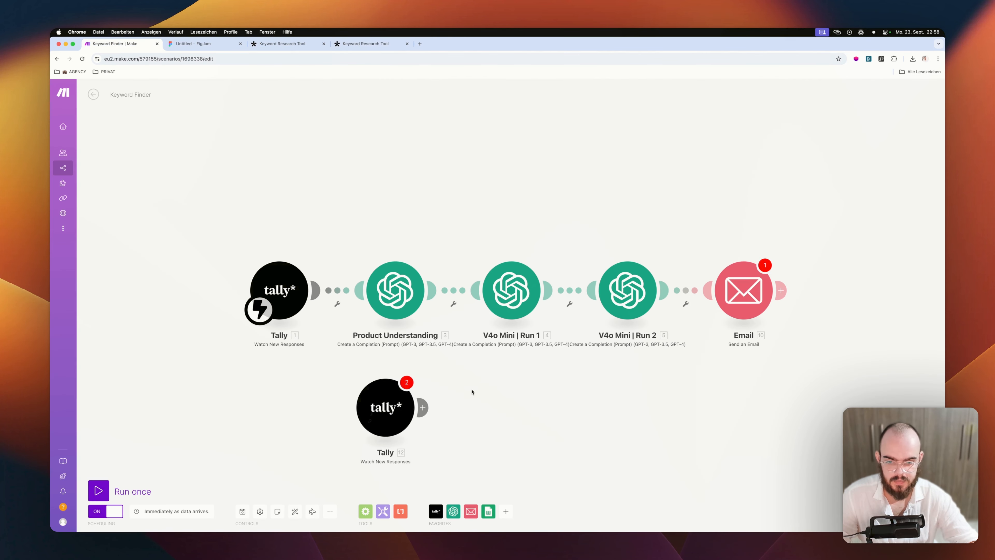
{"action": "right_click", "coordinate": [367, 421]}
{"action": "left_click", "coordinate": [386, 490]}
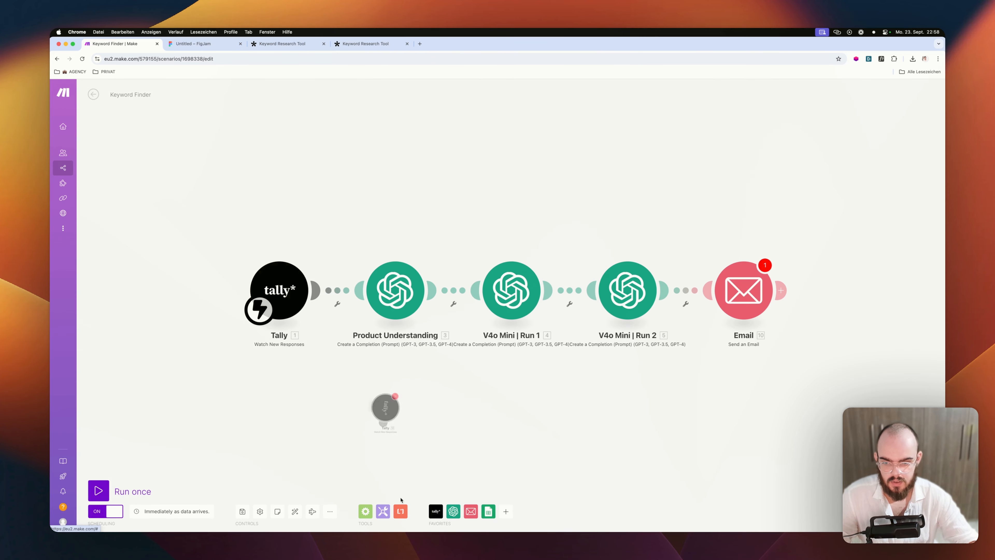
- Check the webhook of the existing Tally trigger and view the Keyword Research Tool form
{"action": "left_click", "coordinate": [288, 293]}
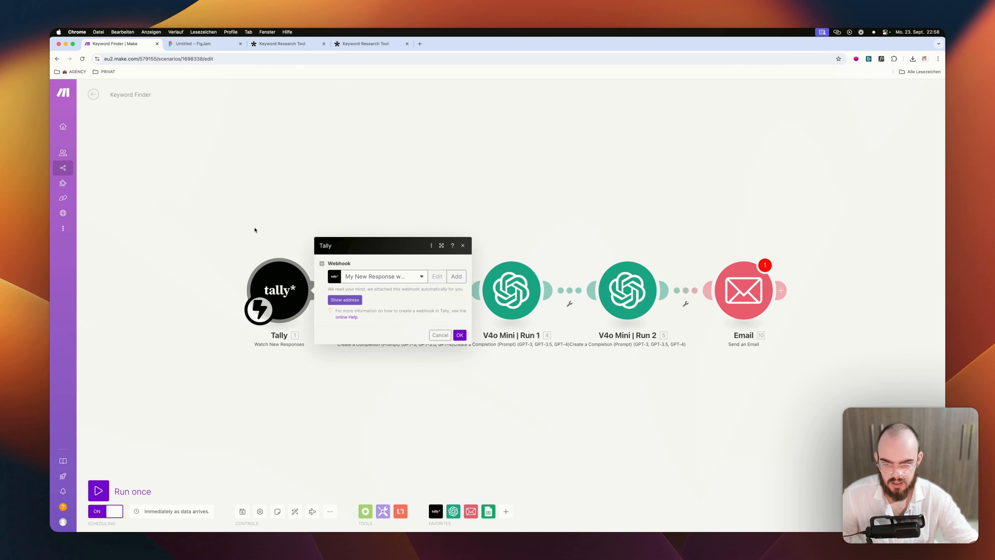
{"action": "left_click", "coordinate": [260, 241]}
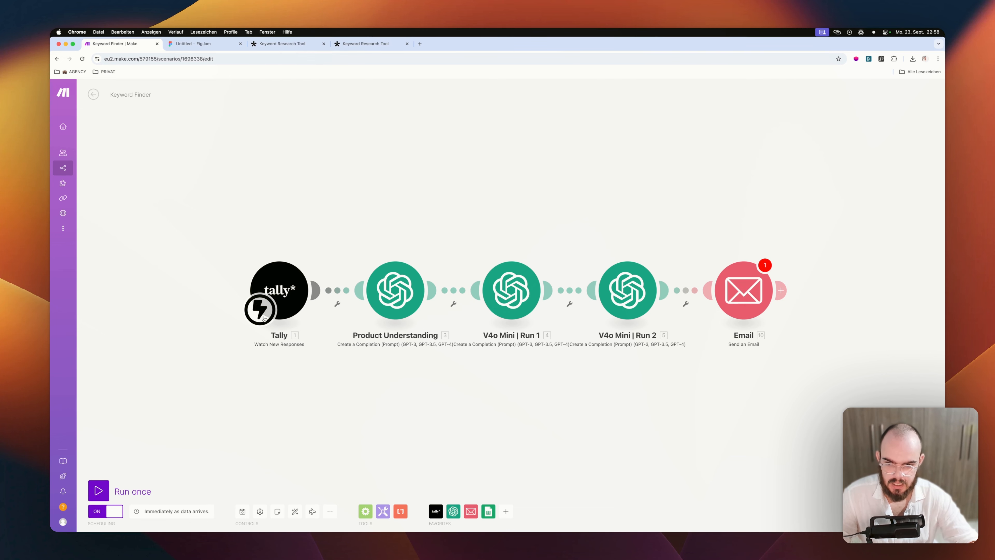
{"action": "left_click", "coordinate": [366, 44]}
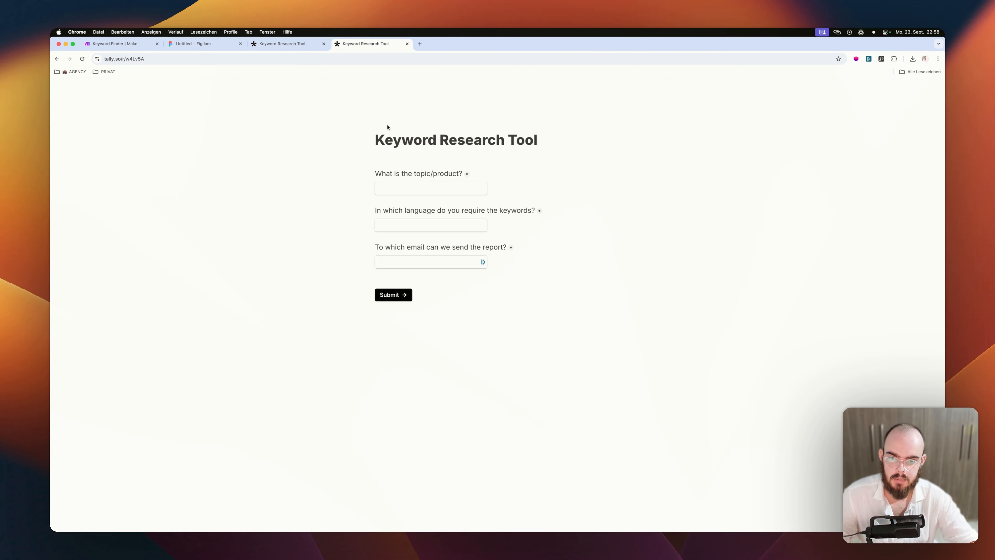
- Return to the Make scenario and add an OpenAI Create a Completion module after the Email module
{"action": "left_click", "coordinate": [81, 44]}
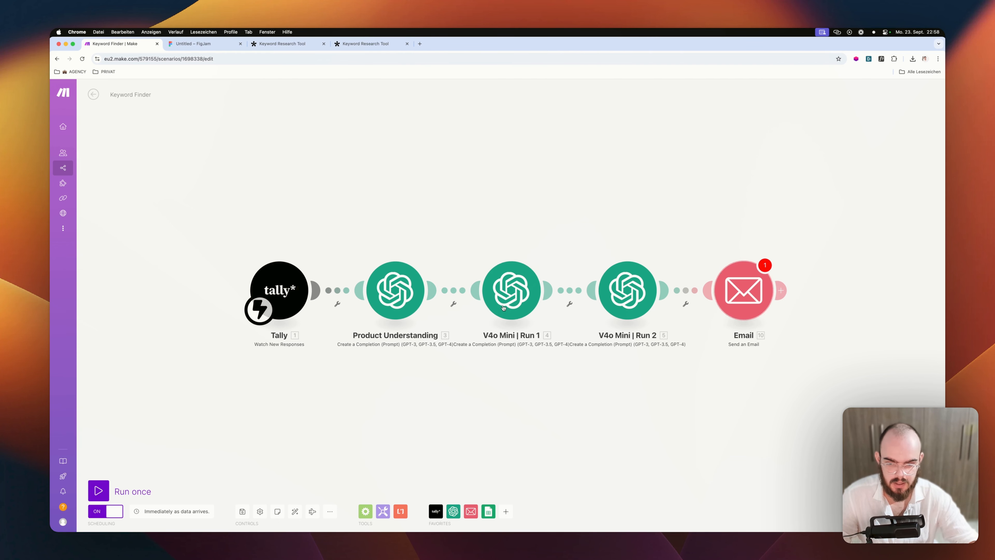
{"action": "left_click", "coordinate": [782, 292]}
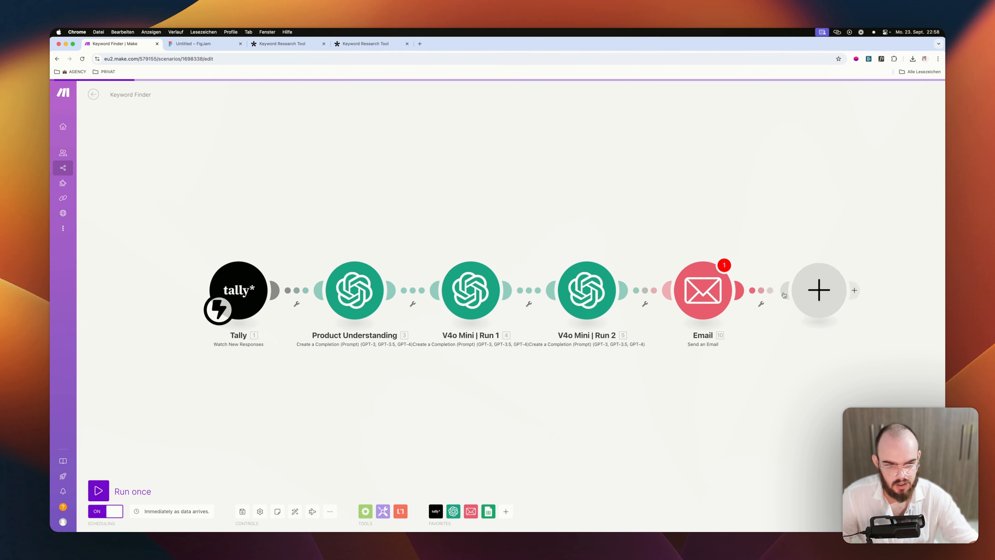
{"action": "left_click", "coordinate": [698, 248]}
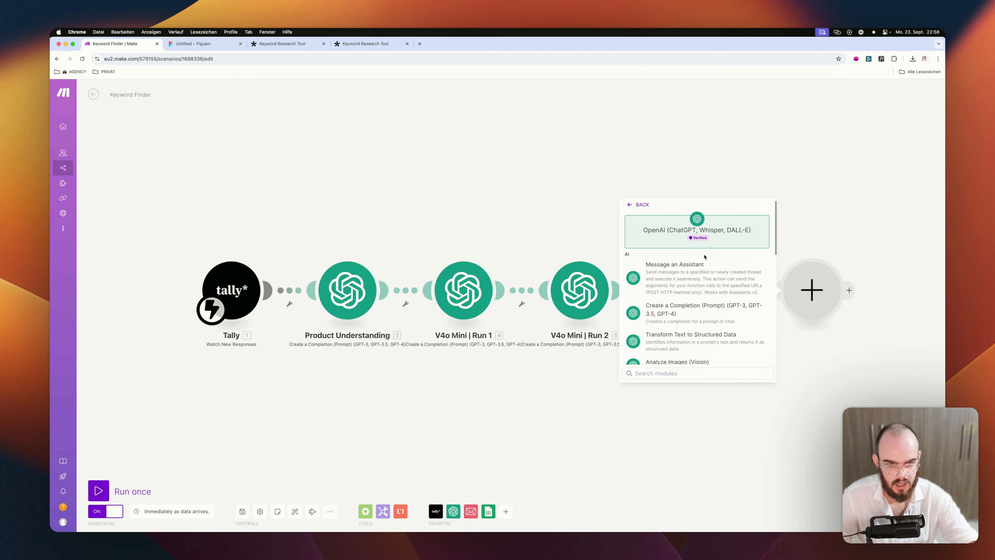
{"action": "left_click", "coordinate": [687, 314]}
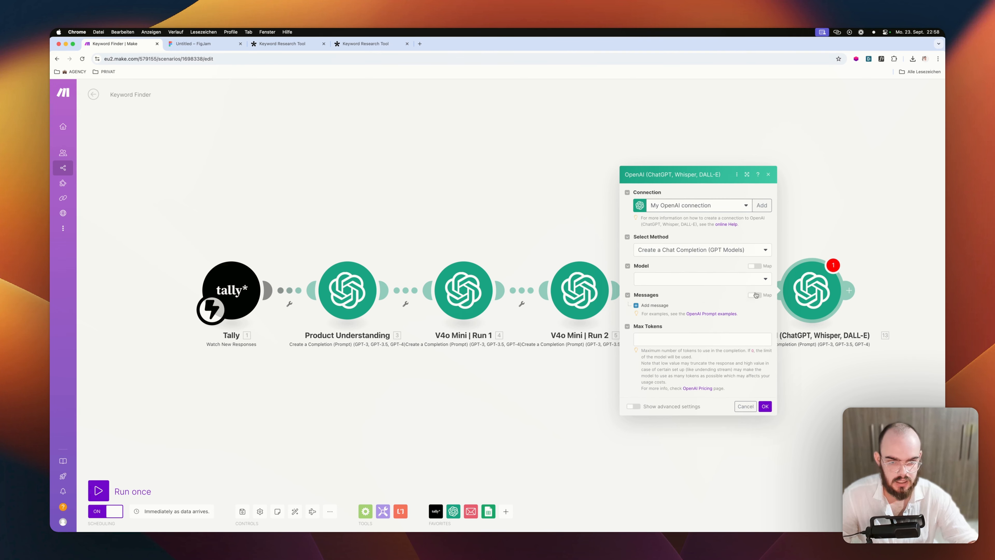
- Set the new OpenAI module's model to gpt-4o-mini, add a message and show its role options
{"action": "left_click", "coordinate": [668, 280]}
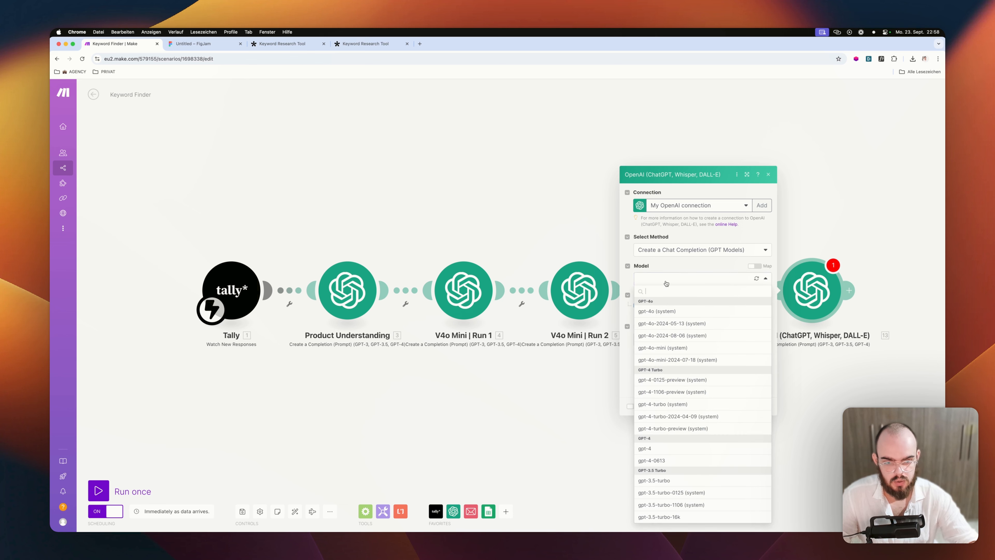
{"action": "left_click", "coordinate": [679, 347]}
{"action": "left_click", "coordinate": [665, 310]}
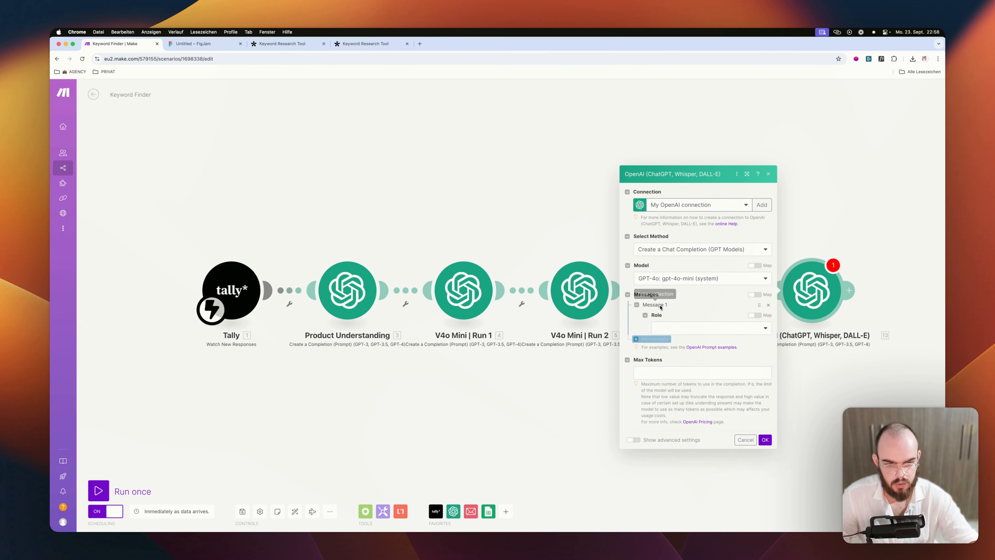
{"action": "left_click", "coordinate": [679, 285]}
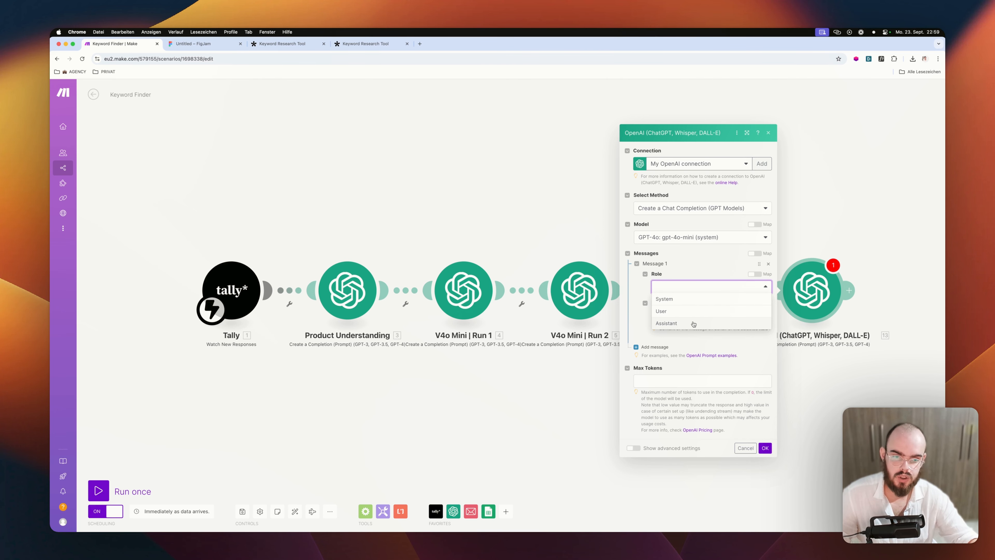
- Close the new OpenAI module's settings, unlink it from the Email module and delete it
{"action": "left_click", "coordinate": [768, 132]}
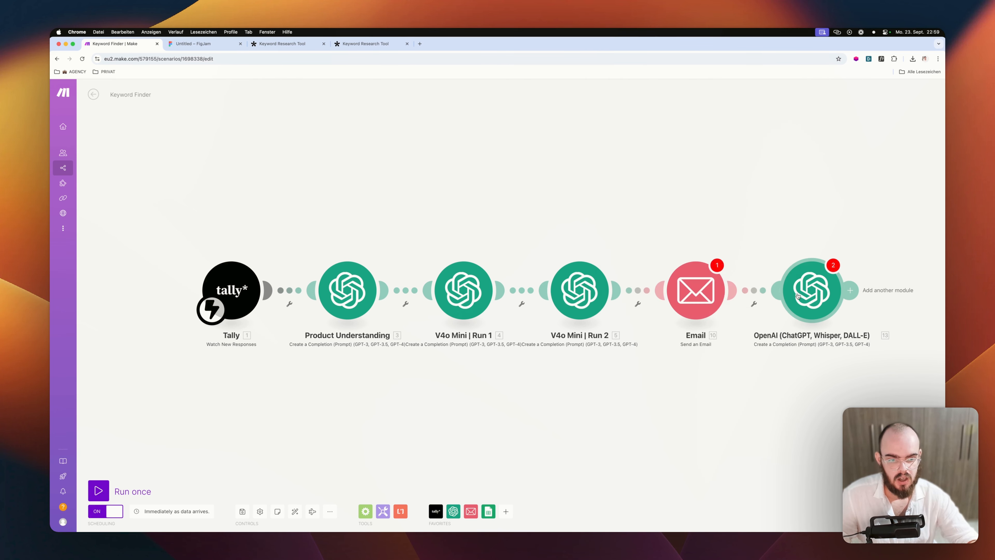
{"action": "right_click", "coordinate": [761, 294]}
{"action": "left_click", "coordinate": [765, 310]}
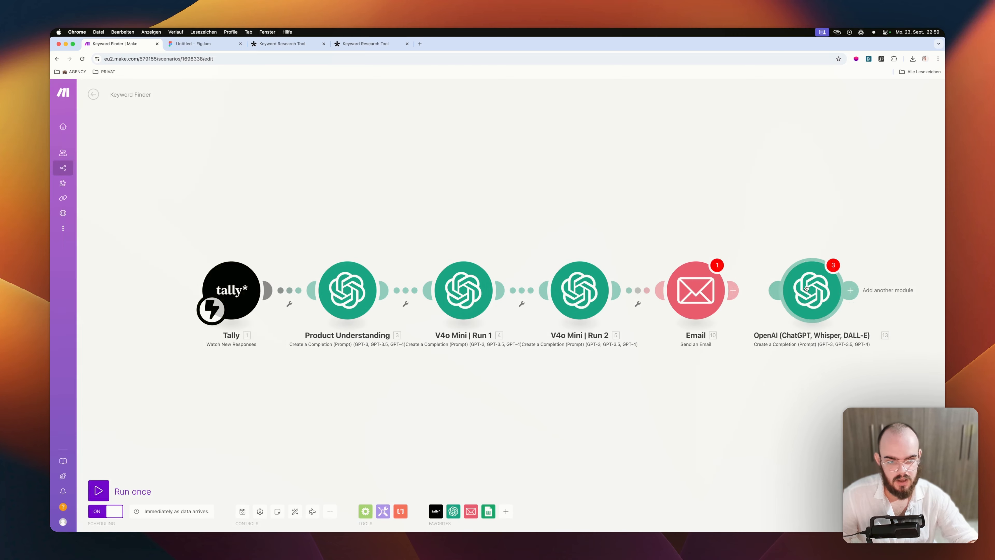
{"action": "right_click", "coordinate": [808, 290]}
{"action": "left_click", "coordinate": [824, 371]}
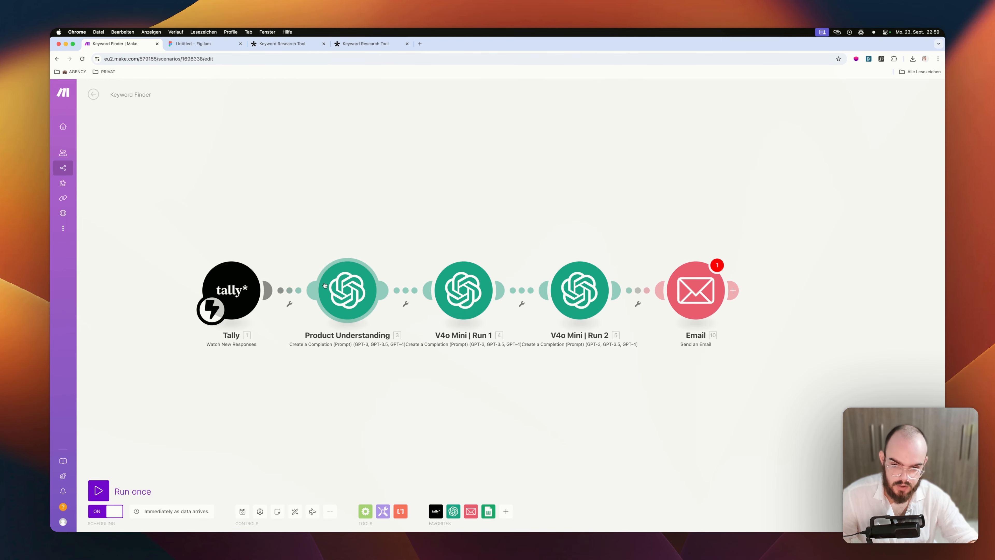
- Examine the Product Understanding module's model and its system and user messages, consulting the FigJam keyword types diagram
{"action": "left_click", "coordinate": [354, 281]}
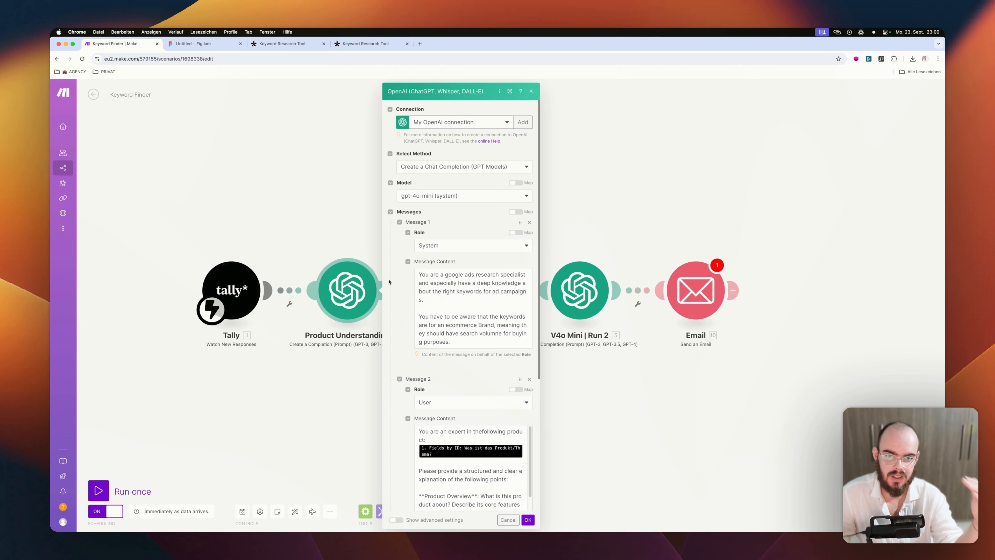
{"action": "left_click", "coordinate": [180, 47]}
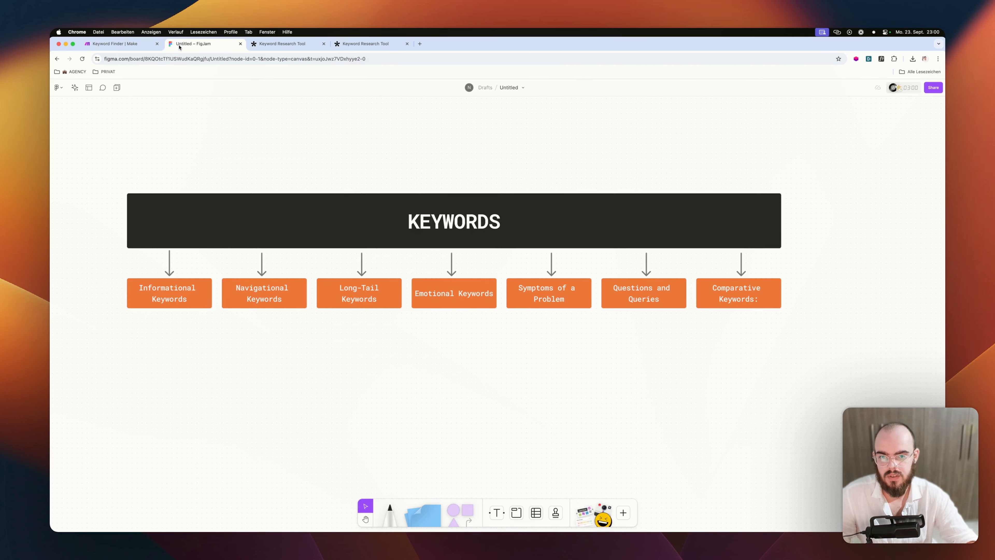
{"action": "left_click", "coordinate": [135, 45]}
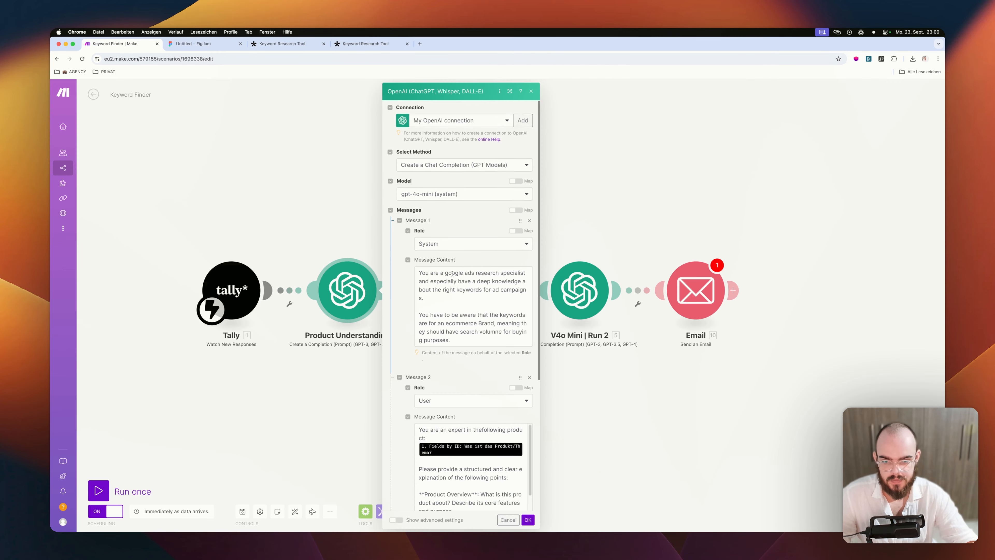
{"action": "scroll", "coordinate": [451, 273], "scroll_direction": "down", "scroll_amount": 4}
{"action": "scroll", "coordinate": [431, 236], "scroll_direction": "up", "scroll_amount": 2}
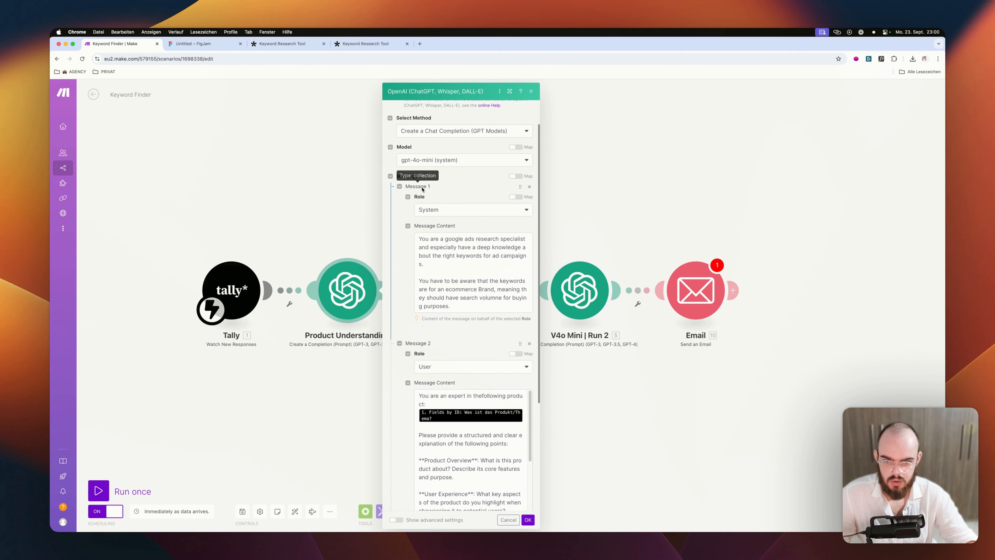
- Review the Product Understanding module's model choices, system role and message, and the beginning of its user message
{"action": "scroll", "coordinate": [420, 192], "scroll_direction": "up", "scroll_amount": 2}
{"action": "left_click", "coordinate": [412, 196]}
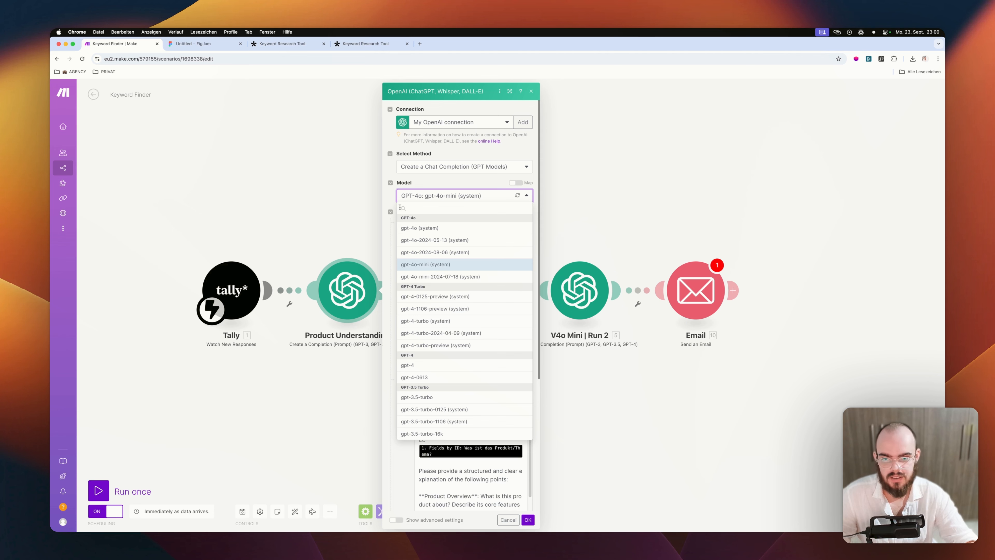
{"action": "left_click", "coordinate": [386, 201]}
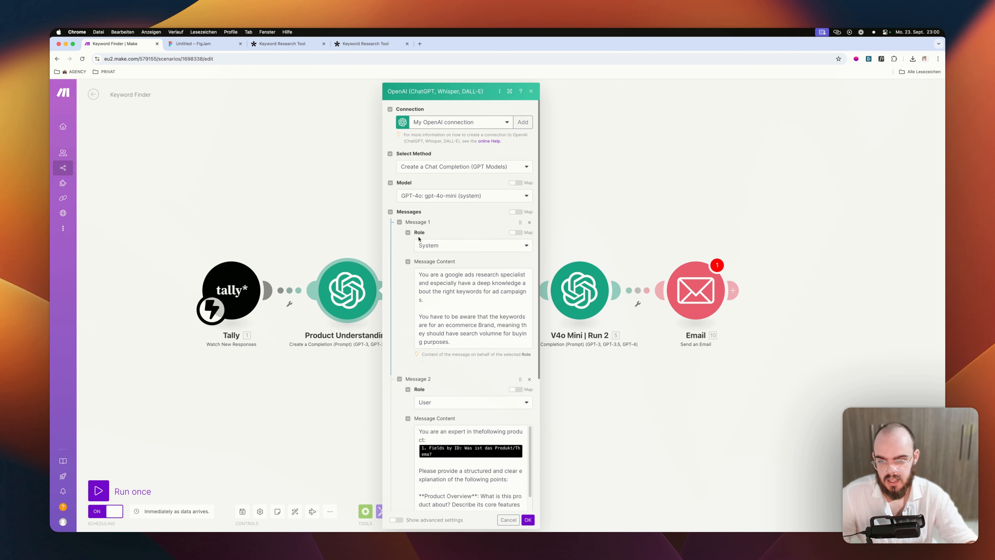
{"action": "left_click", "coordinate": [429, 245]}
{"action": "left_click", "coordinate": [433, 269]}
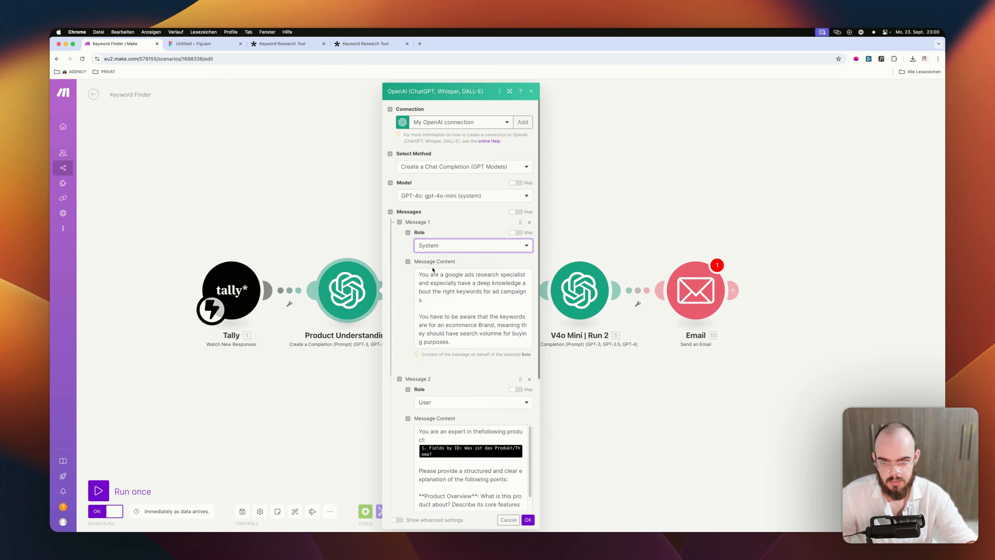
{"action": "scroll", "coordinate": [431, 262], "scroll_direction": "down", "scroll_amount": 2}
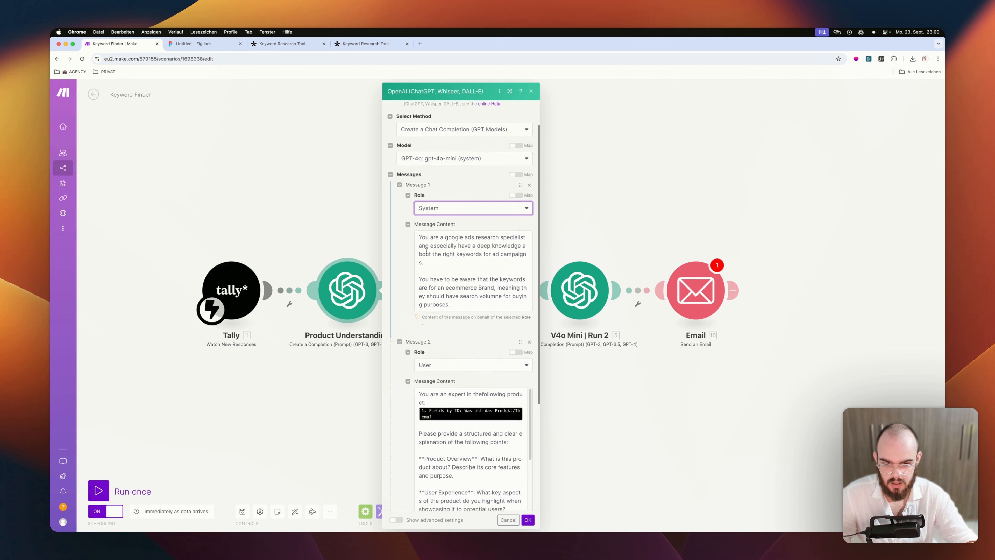
{"action": "scroll", "coordinate": [437, 268], "scroll_direction": "down", "scroll_amount": 5}
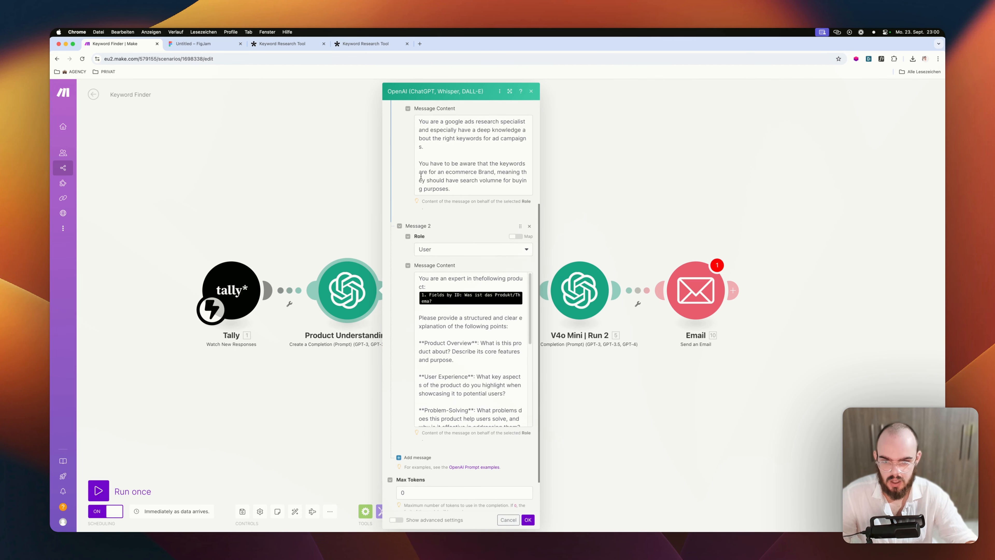
{"action": "scroll", "coordinate": [449, 183], "scroll_direction": "up", "scroll_amount": 2}
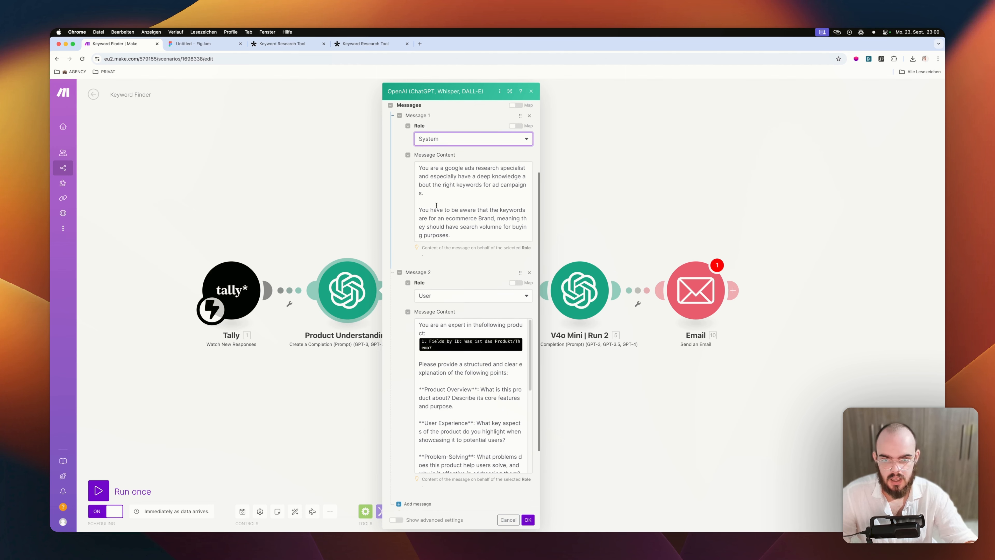
{"action": "scroll", "coordinate": [436, 205], "scroll_direction": "down", "scroll_amount": 4}
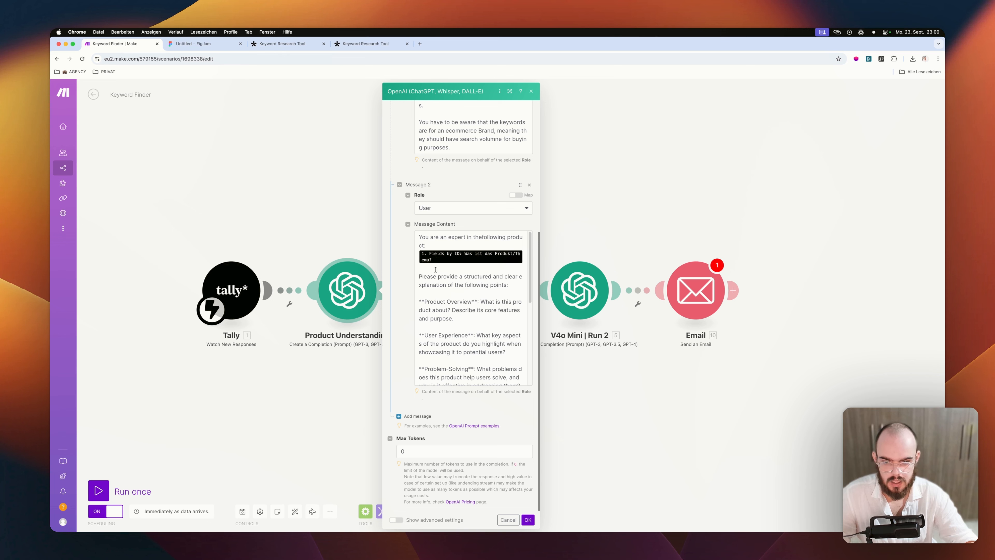
- Correct "thefollowing" to "the following" in the user message and check the mapped topic/product question on the Tally form
{"action": "left_click", "coordinate": [482, 238]}
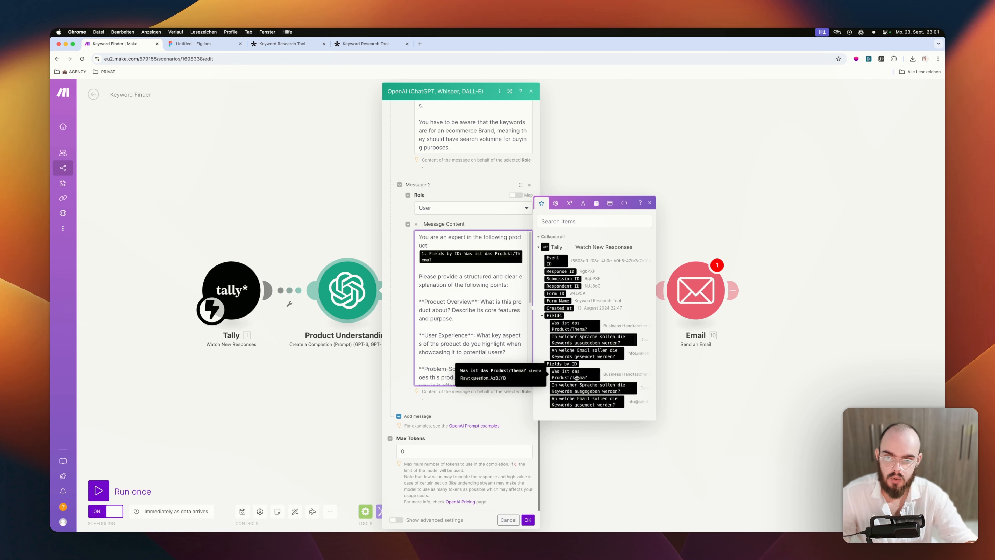
{"action": "left_click", "coordinate": [366, 44]}
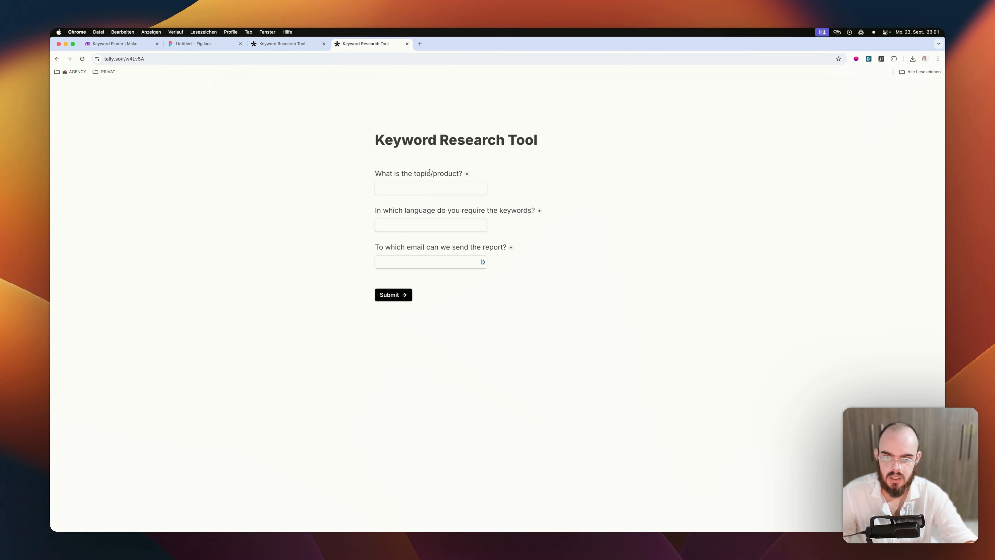
{"action": "left_click_drag", "start_coordinate": [394, 173], "coordinate": [463, 179]}
{"action": "left_click", "coordinate": [108, 43]}
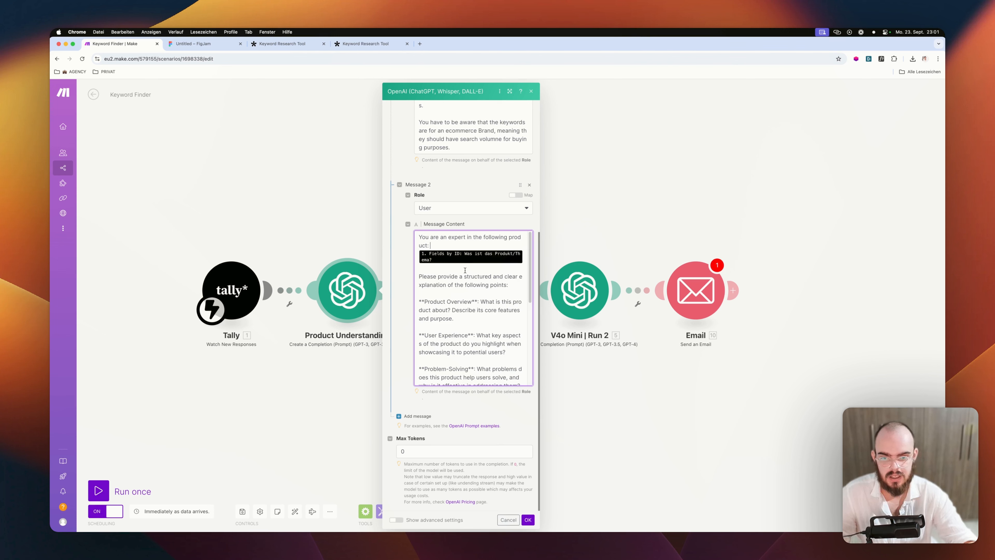
- Read the user message's prompt sections from Product Overview down to the mapped keyword language field
{"action": "scroll", "coordinate": [470, 257], "scroll_direction": "down", "scroll_amount": 2}
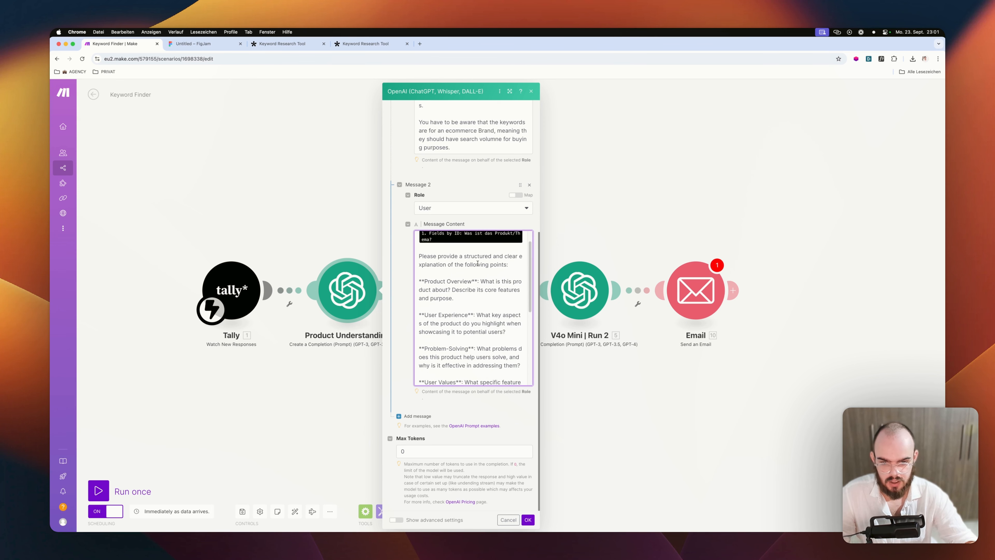
{"action": "scroll", "coordinate": [462, 267], "scroll_direction": "down", "scroll_amount": 1}
{"action": "scroll", "coordinate": [463, 267], "scroll_direction": "up", "scroll_amount": 3}
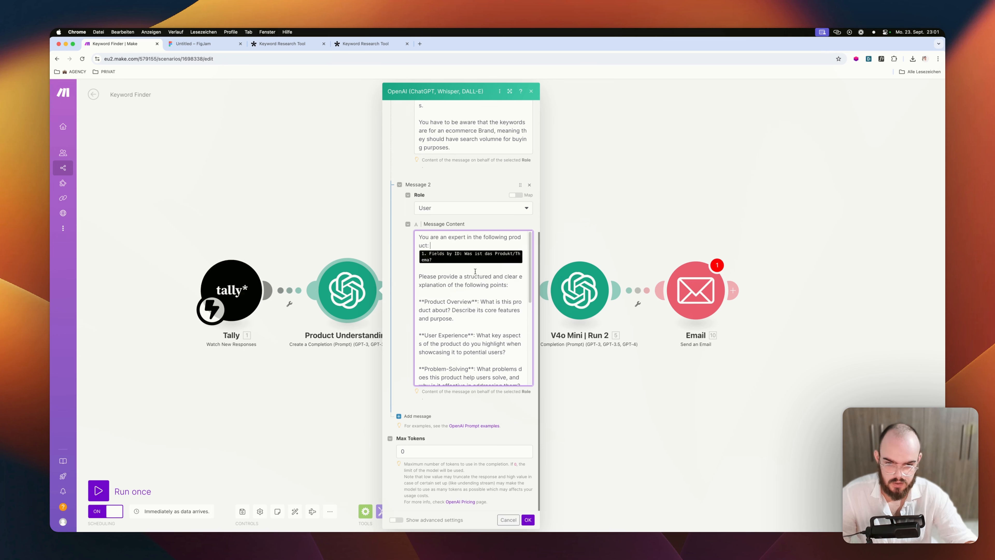
{"action": "scroll", "coordinate": [468, 250], "scroll_direction": "down", "scroll_amount": 10}
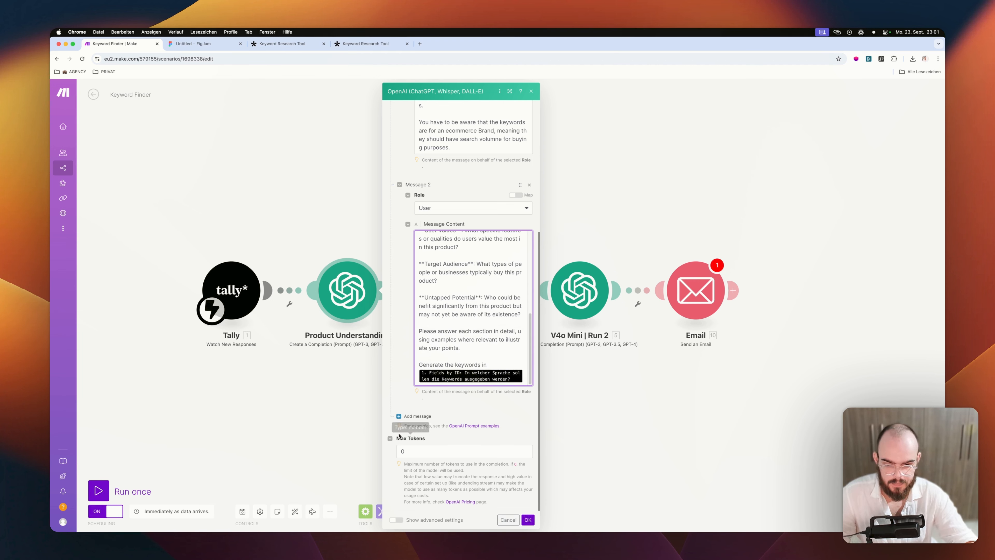
{"action": "scroll", "coordinate": [450, 328], "scroll_direction": "up", "scroll_amount": 10}
{"action": "scroll", "coordinate": [449, 329], "scroll_direction": "down", "scroll_amount": 10}
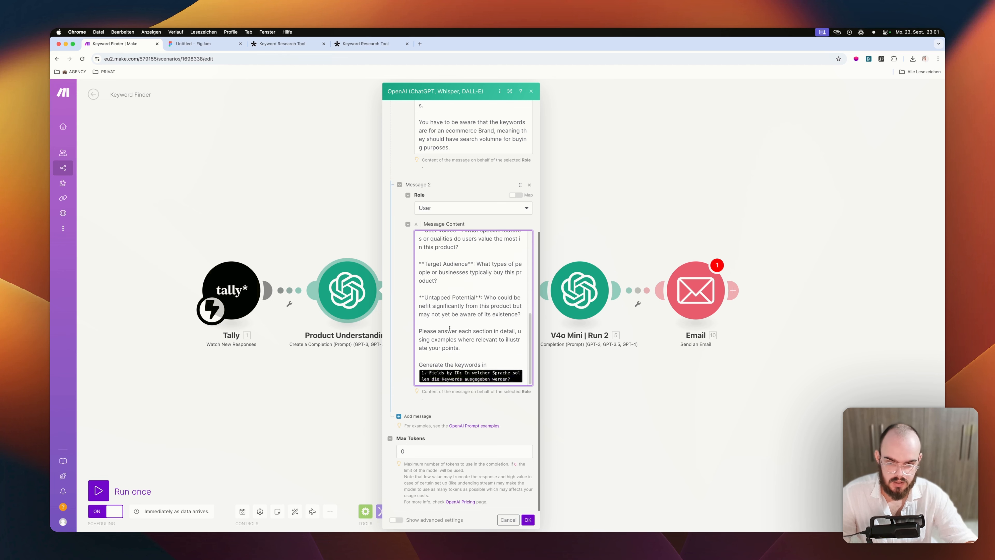
- Check the Max Tokens setting and save the Product Understanding module's settings
{"action": "left_click", "coordinate": [424, 451]}
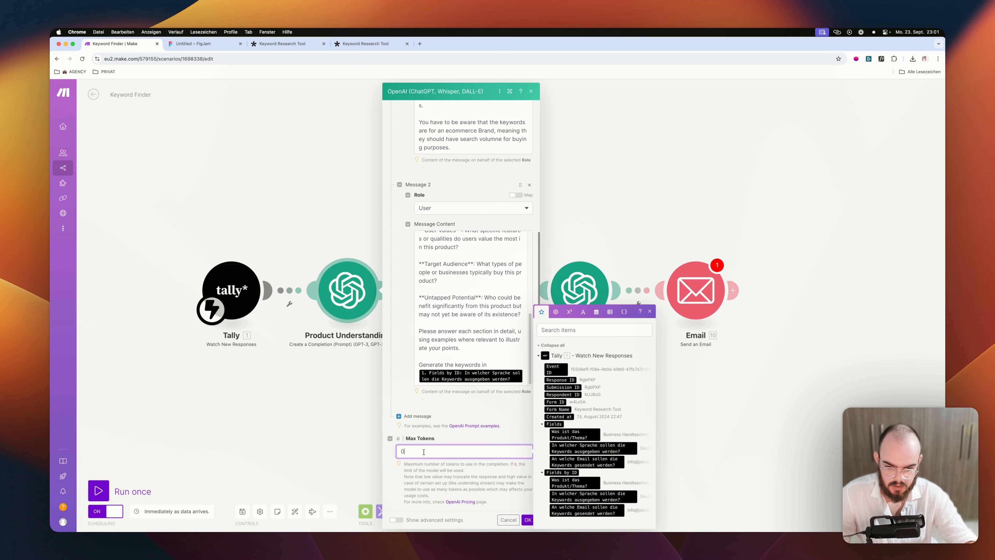
{"action": "left_click", "coordinate": [413, 463]}
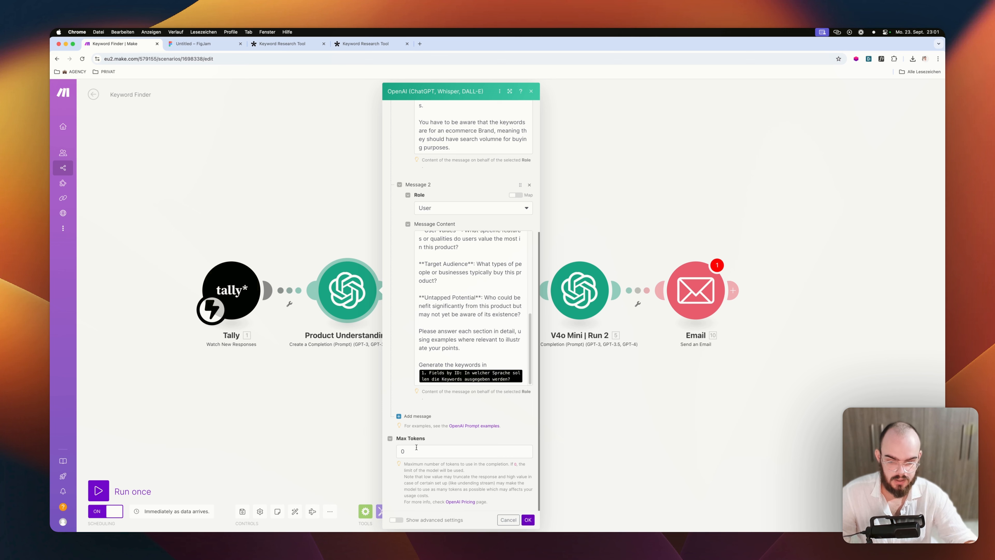
{"action": "left_click", "coordinate": [529, 520]}
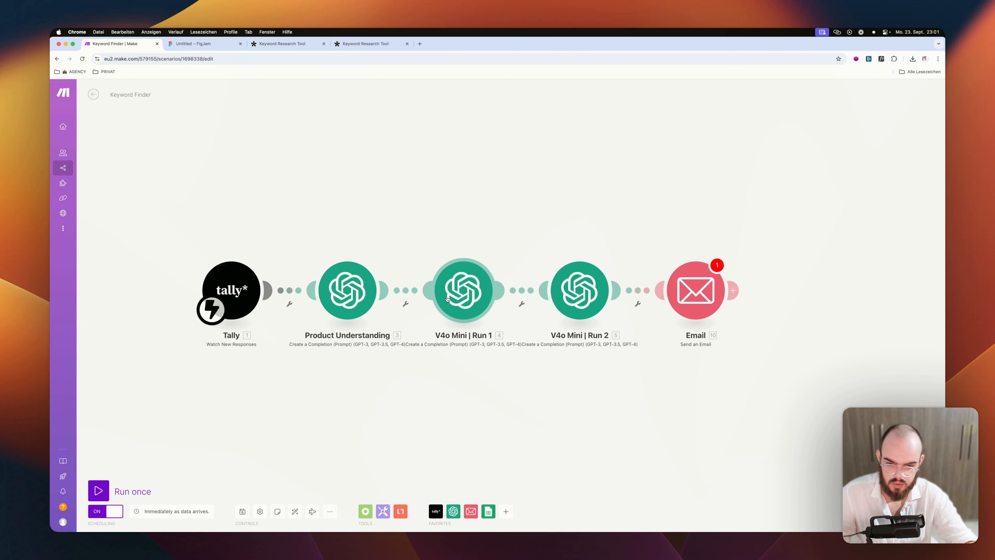
- Open the V4o Mini | Run 1 module's settings and examine its model and system message
{"action": "left_click", "coordinate": [470, 294]}
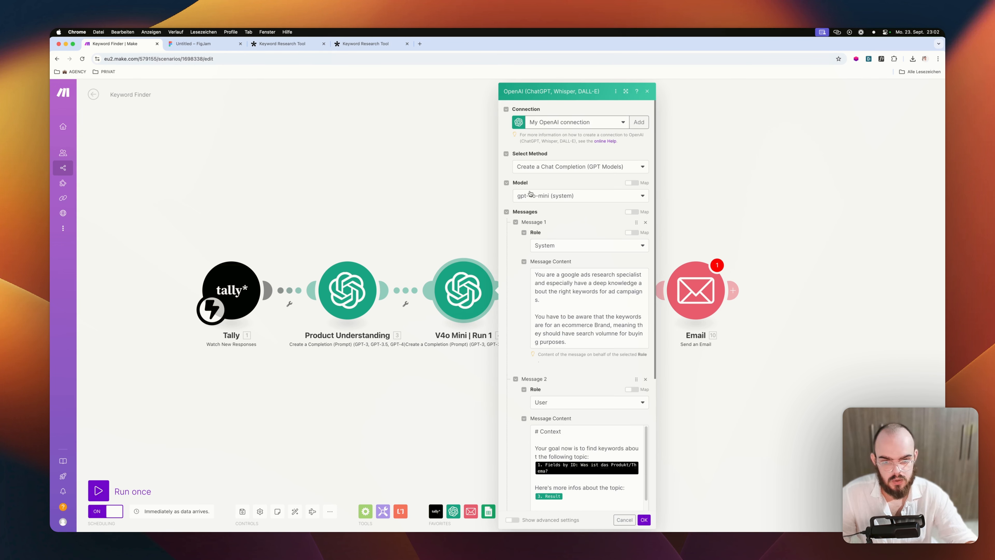
{"action": "scroll", "coordinate": [567, 289], "scroll_direction": "down", "scroll_amount": 1}
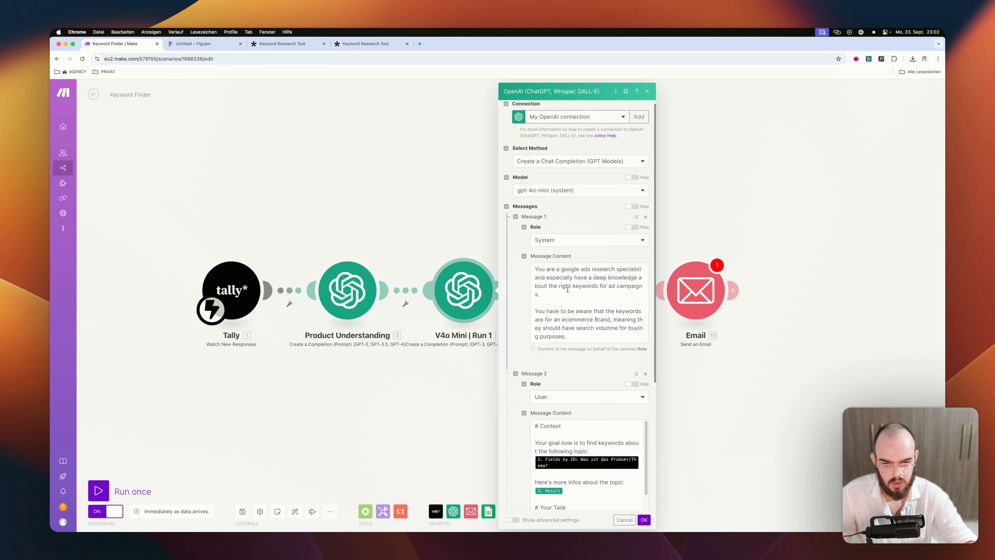
{"action": "scroll", "coordinate": [567, 289], "scroll_direction": "down", "scroll_amount": 2}
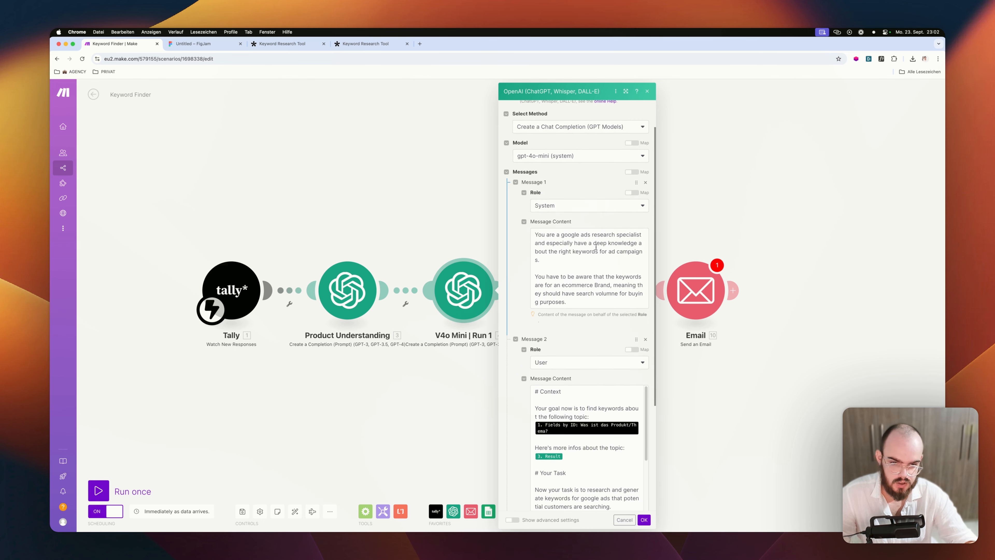
{"action": "scroll", "coordinate": [590, 254], "scroll_direction": "down", "scroll_amount": 1}
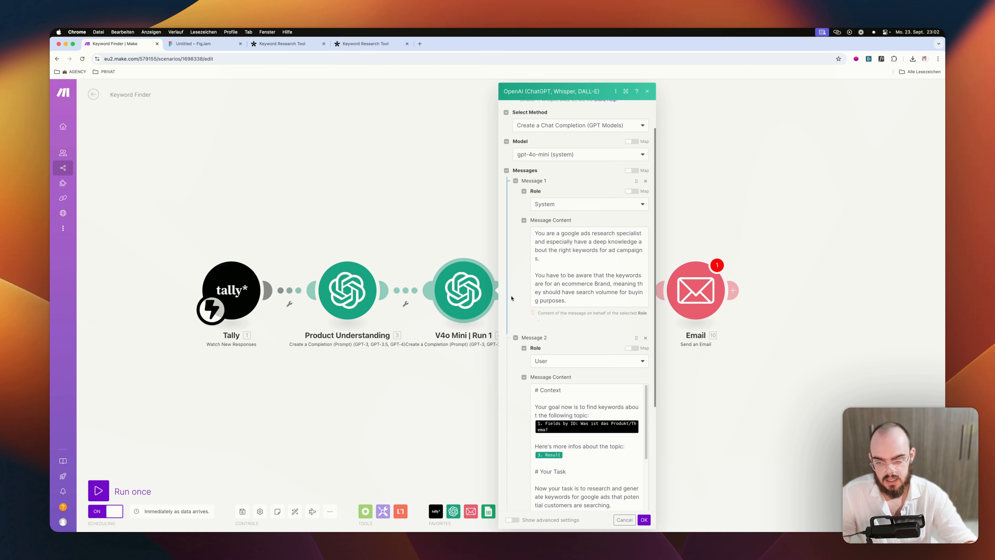
- Examine the Context section of the Run 1 user message and the mappable Product Understanding and Tally items
{"action": "scroll", "coordinate": [511, 299], "scroll_direction": "down", "scroll_amount": 5}
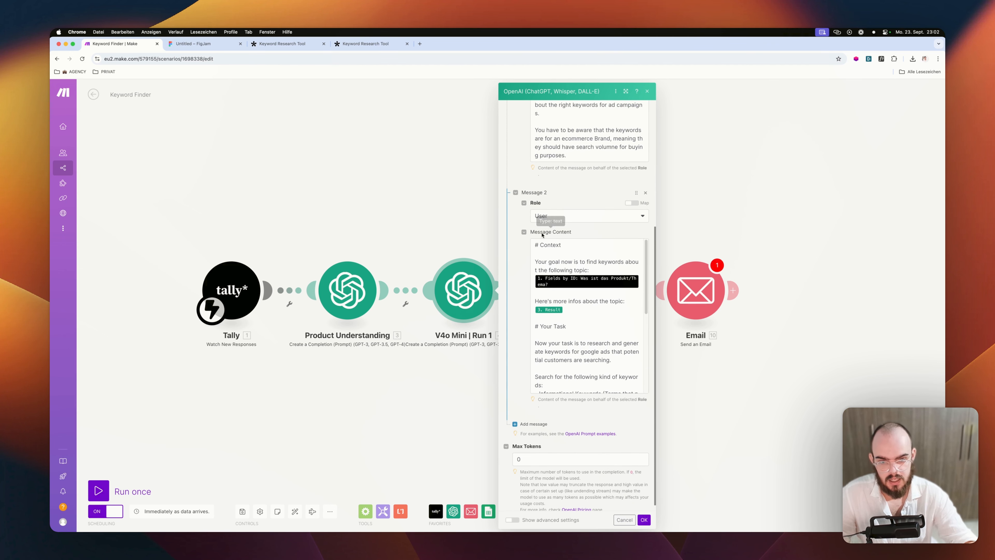
{"action": "scroll", "coordinate": [555, 260], "scroll_direction": "down", "scroll_amount": 1}
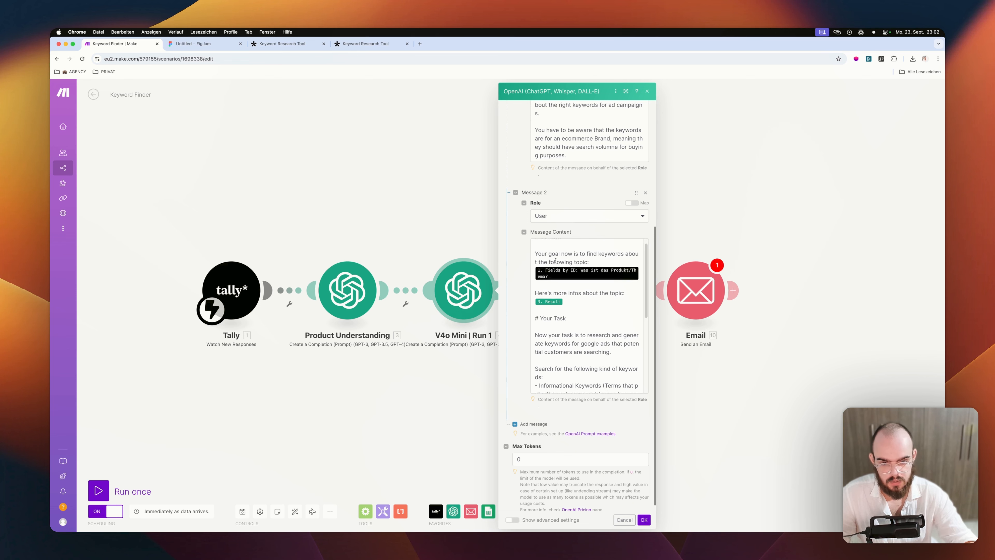
{"action": "scroll", "coordinate": [541, 253], "scroll_direction": "up", "scroll_amount": 1}
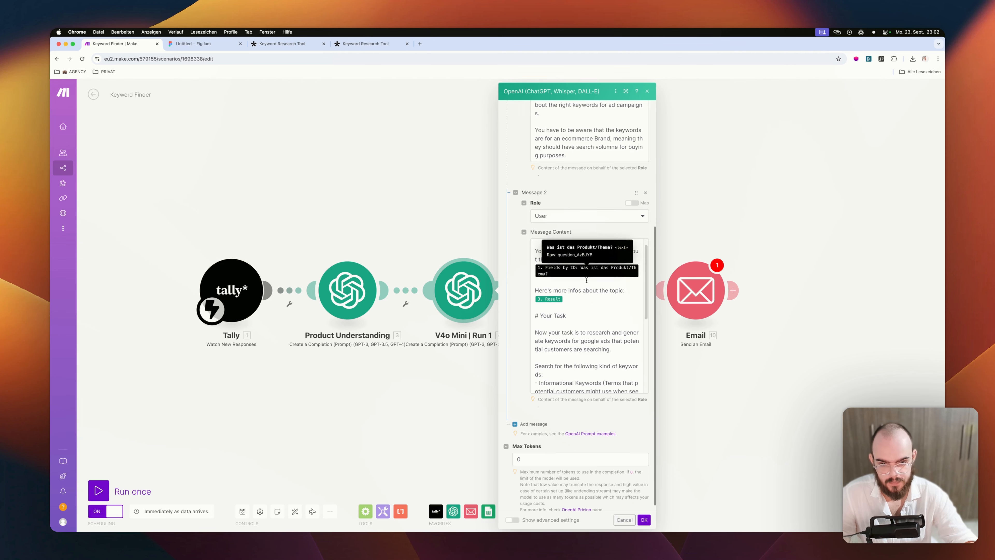
{"action": "scroll", "coordinate": [568, 277], "scroll_direction": "down", "scroll_amount": 4}
{"action": "left_click", "coordinate": [568, 278]}
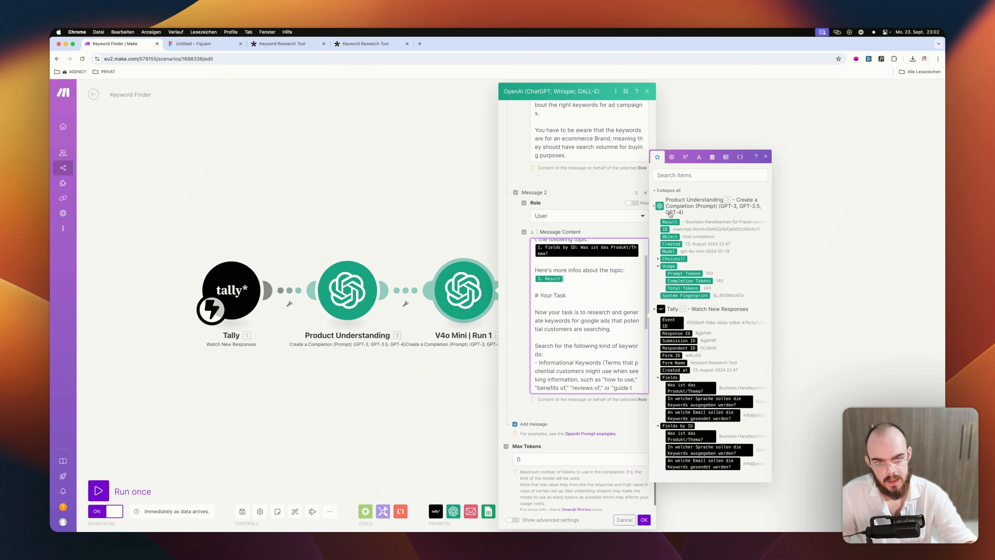
{"action": "left_click", "coordinate": [605, 291]}
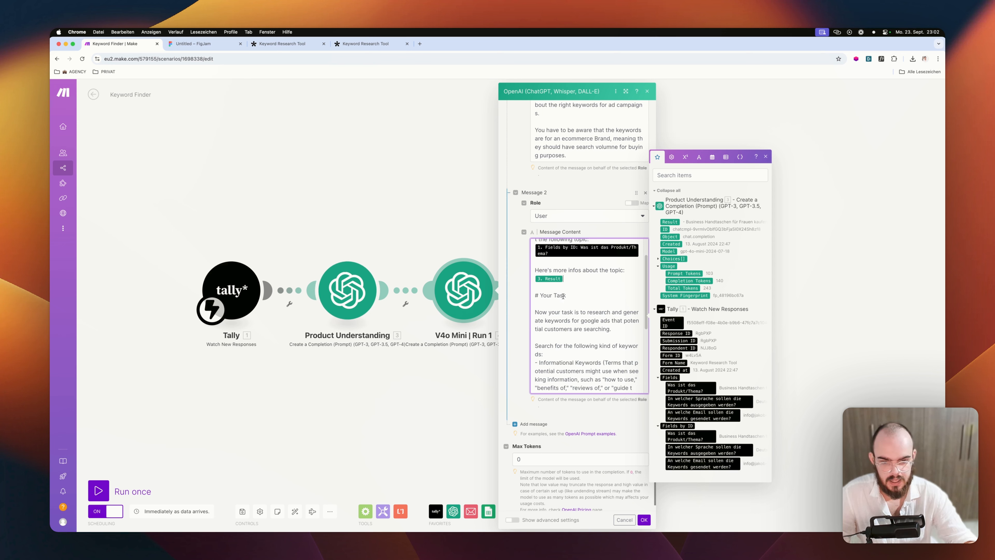
- Read the keyword types and output rules in the Run 1 user message, comparing them with the FigJam keyword diagram
{"action": "scroll", "coordinate": [563, 296], "scroll_direction": "down", "scroll_amount": 3}
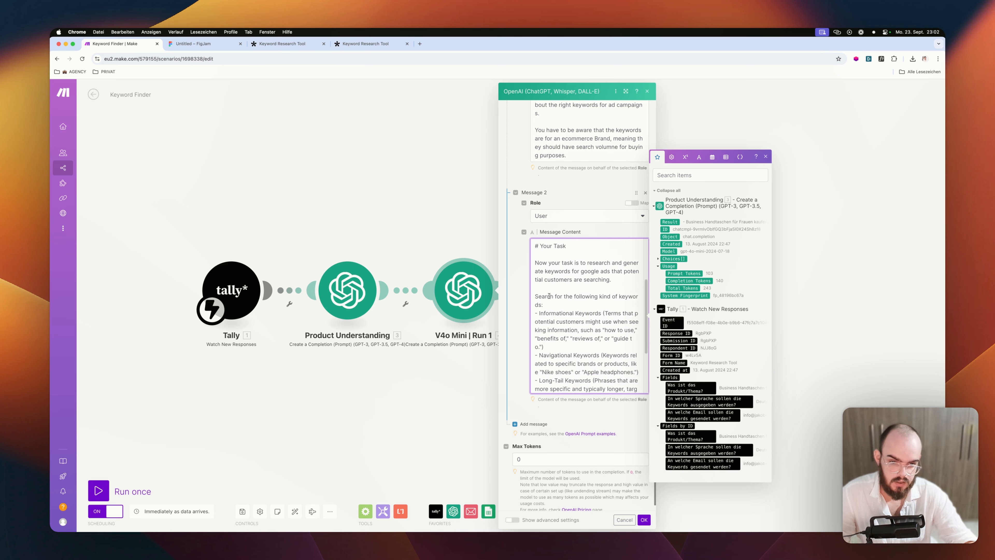
{"action": "scroll", "coordinate": [583, 294], "scroll_direction": "down", "scroll_amount": 1}
{"action": "scroll", "coordinate": [591, 273], "scroll_direction": "down", "scroll_amount": 2}
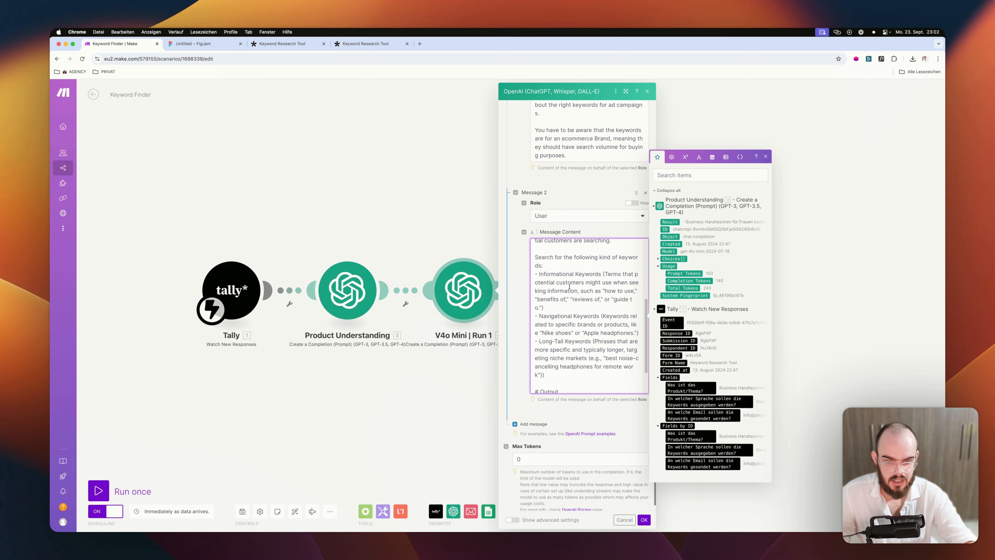
{"action": "scroll", "coordinate": [570, 298], "scroll_direction": "down", "scroll_amount": 1}
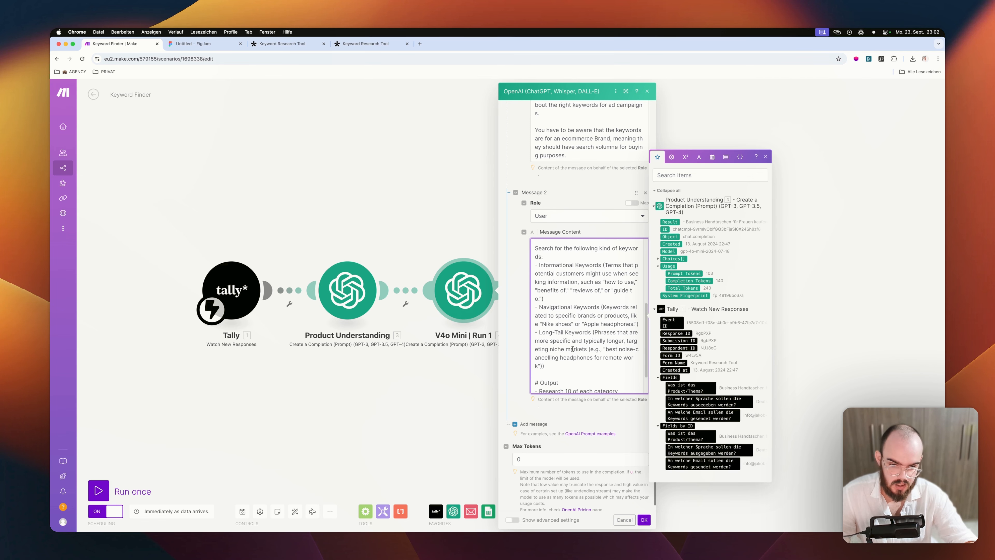
{"action": "left_click", "coordinate": [194, 43]}
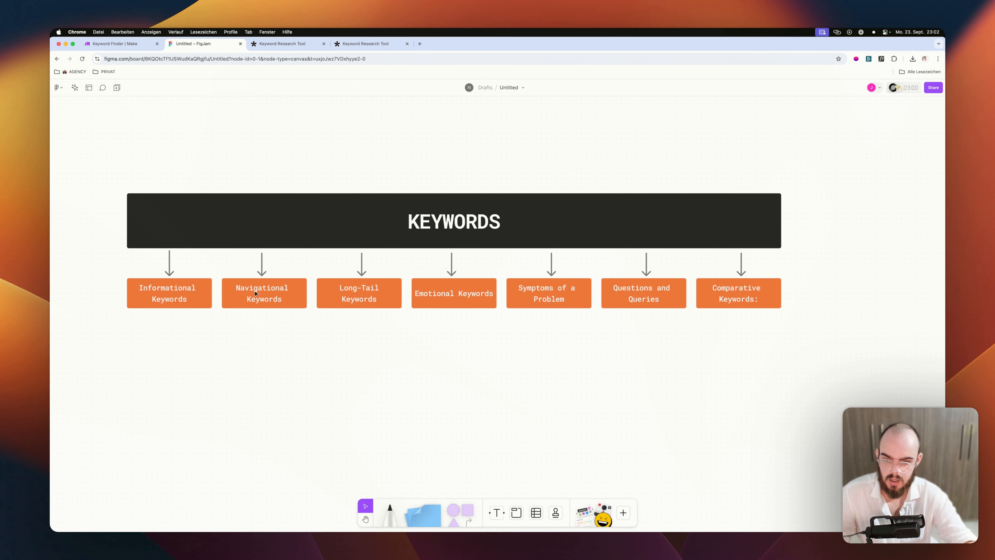
{"action": "left_click", "coordinate": [113, 43]}
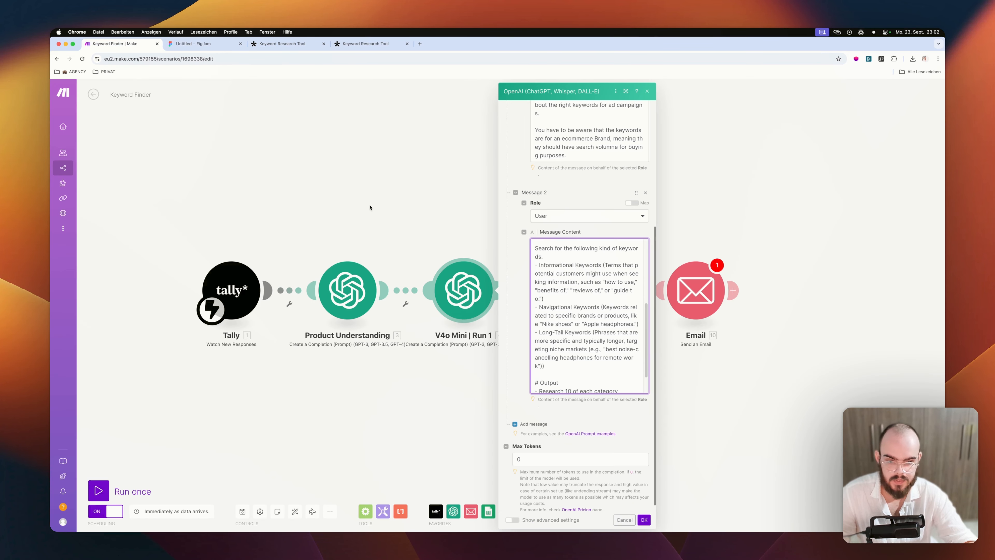
{"action": "scroll", "coordinate": [556, 287], "scroll_direction": "down", "scroll_amount": 3}
{"action": "scroll", "coordinate": [556, 287], "scroll_direction": "down", "scroll_amount": 1}
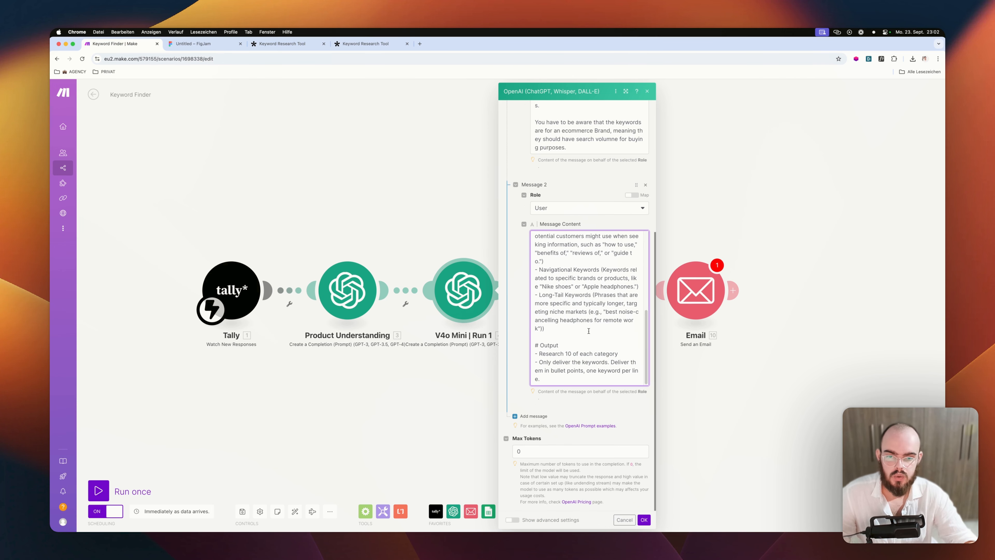
- Consult the FigJam keyword types diagram again, return to Make and save the V4o Mini | Run 1 module's settings
{"action": "left_click", "coordinate": [200, 43]}
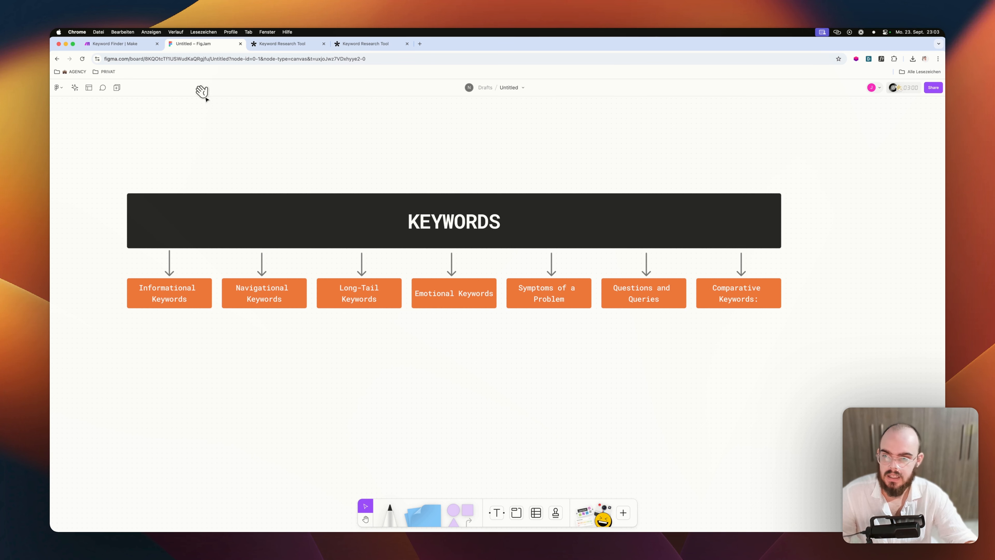
{"action": "left_click", "coordinate": [135, 46]}
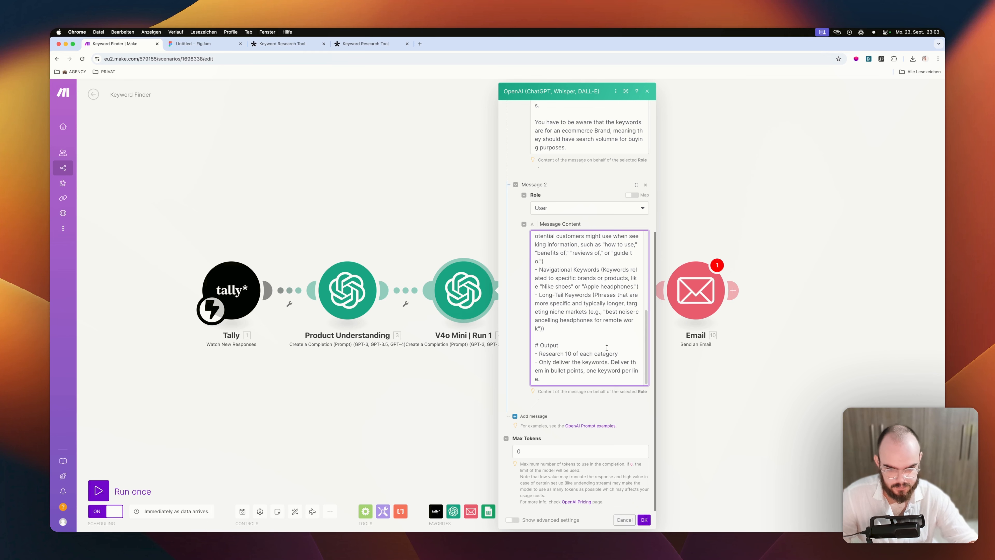
{"action": "left_click", "coordinate": [643, 520]}
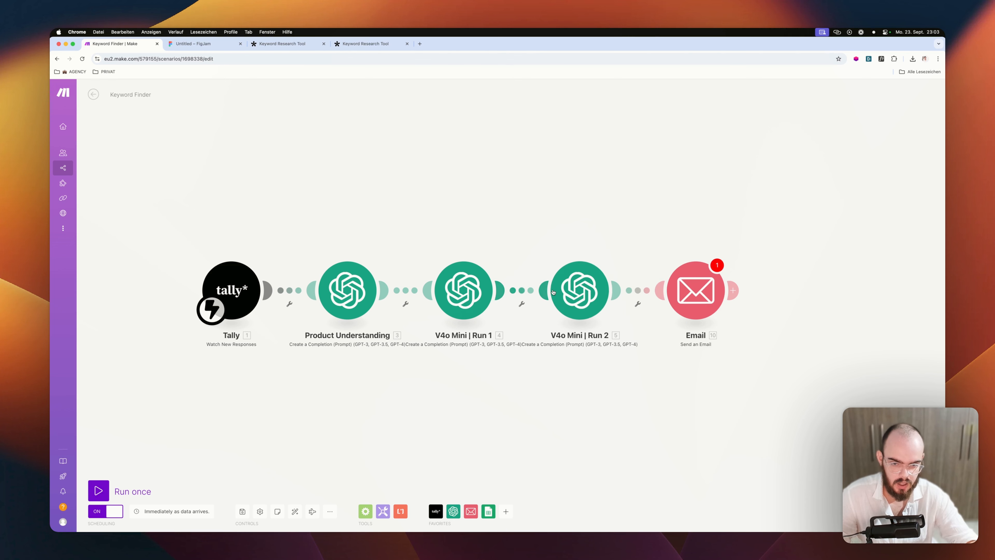
- Consult the FigJam keyword types diagram, return to Make and examine the existing Email module's settings
{"action": "left_click", "coordinate": [198, 44]}
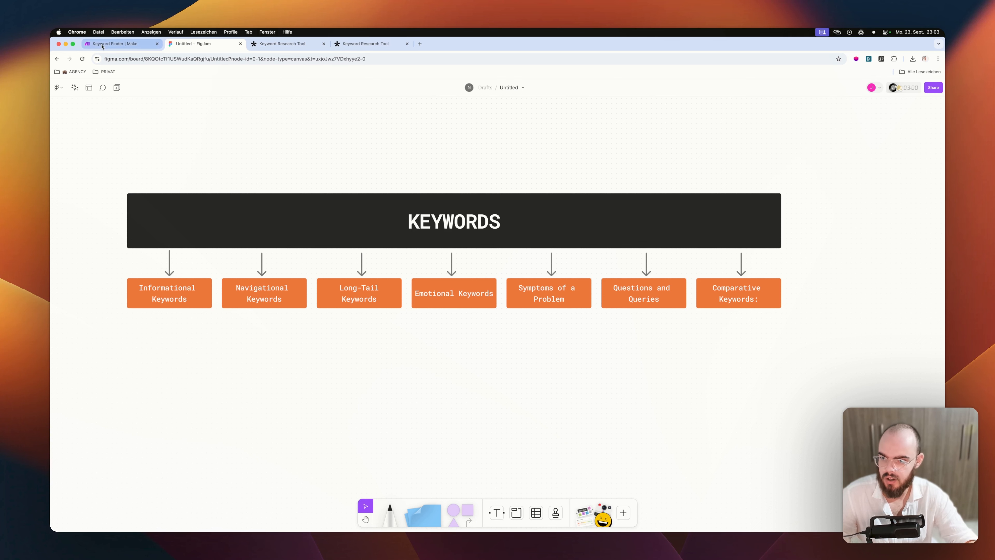
{"action": "left_click", "coordinate": [118, 44]}
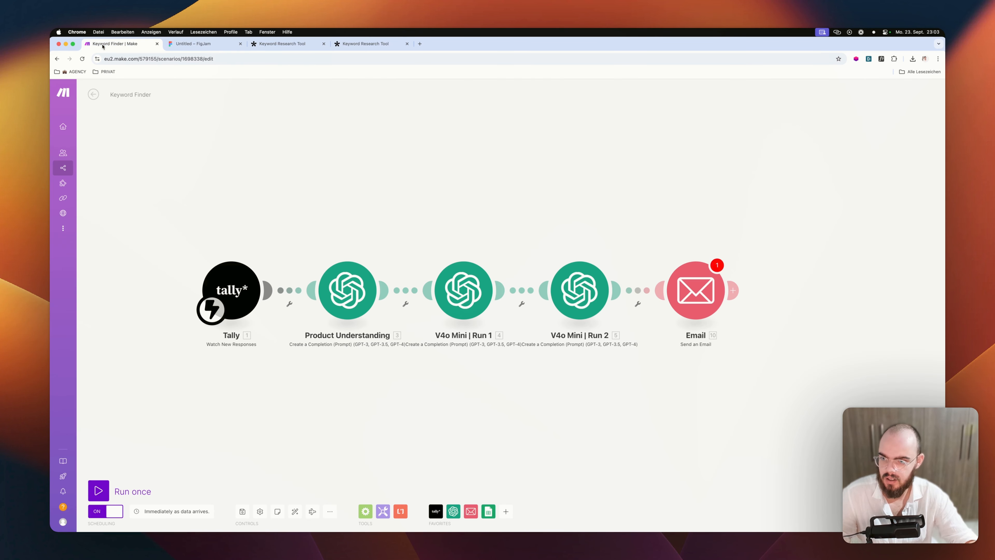
{"action": "left_click", "coordinate": [692, 292]}
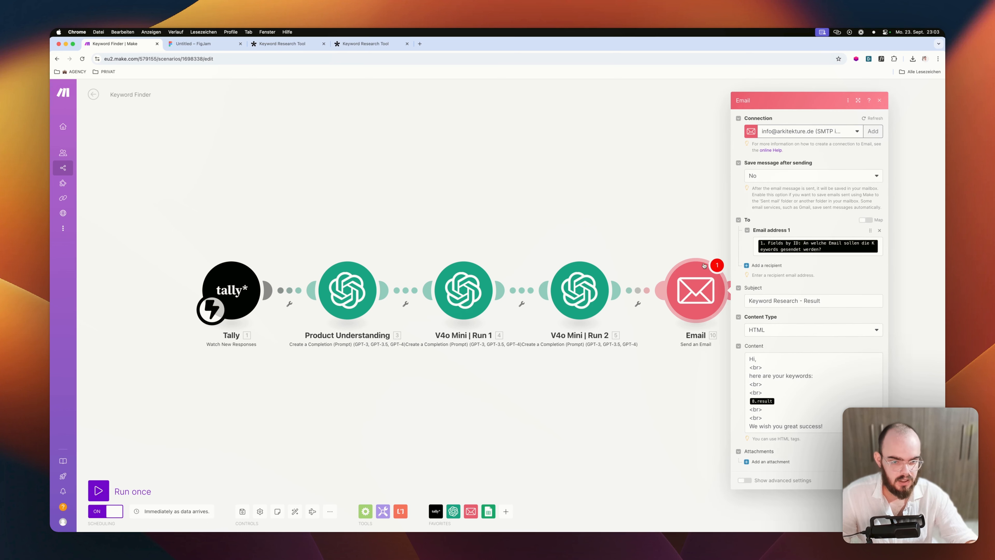
{"action": "key", "text": "Escape"}
- Start a new module after the existing Email module, search the apps for Gmail, and clear the search
{"action": "left_click", "coordinate": [735, 290]}
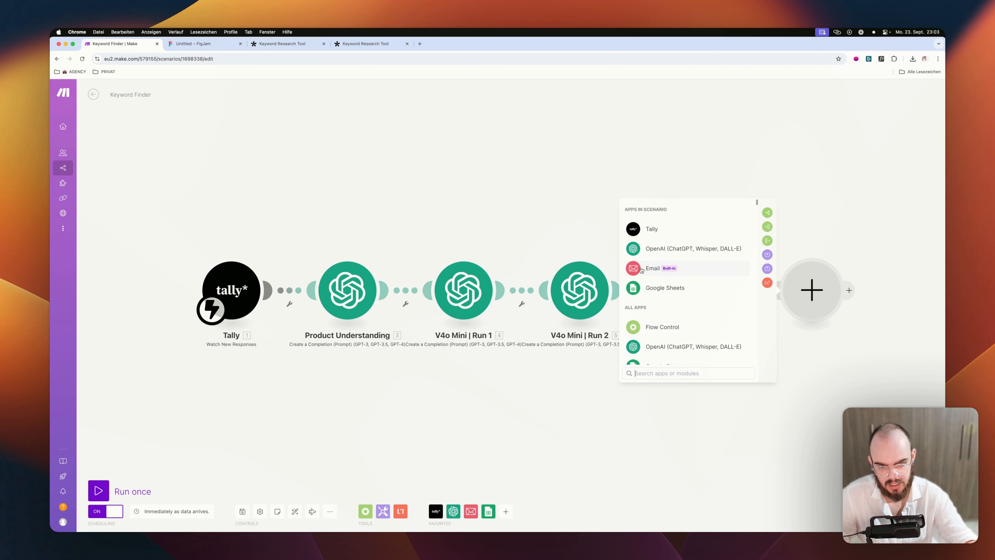
{"action": "type", "text": "gma"}
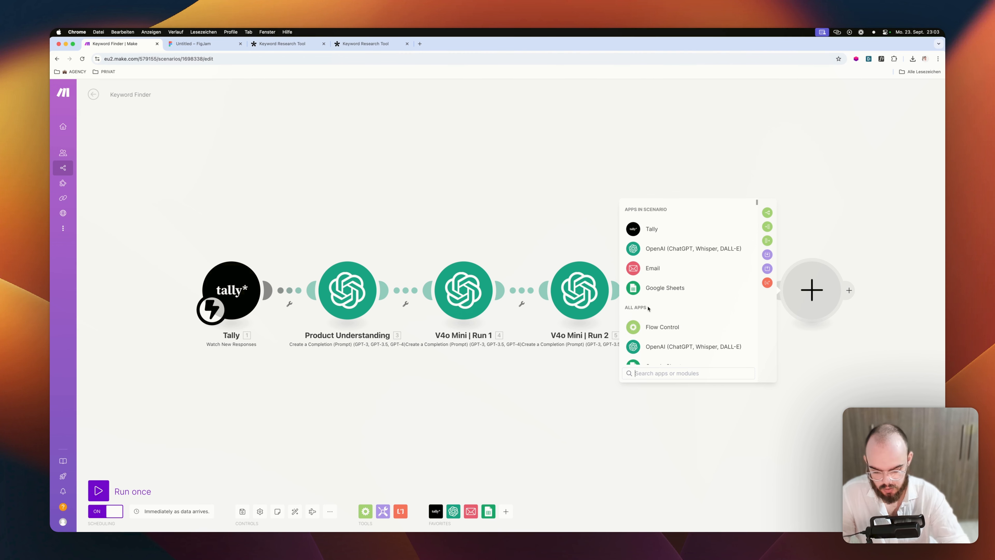
{"action": "type", "text": "i"}
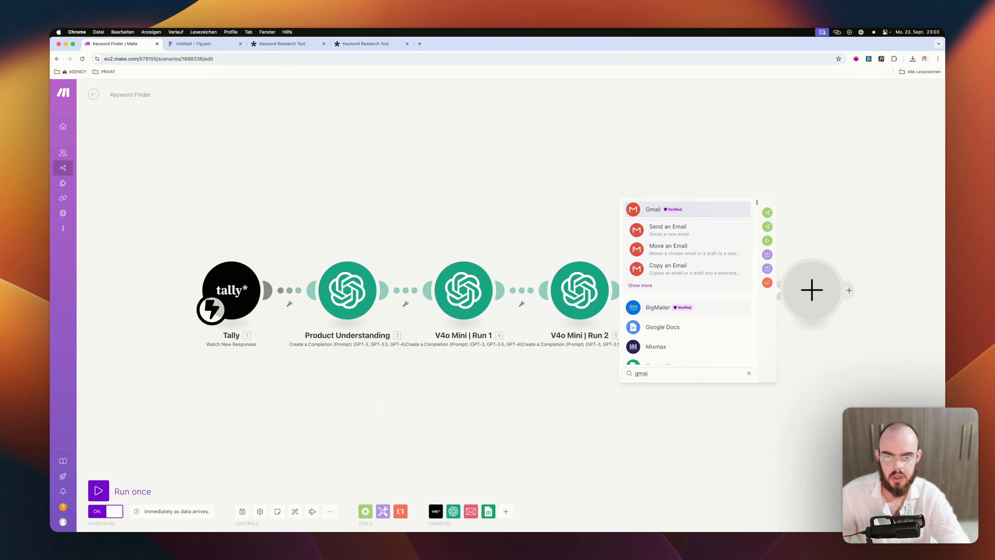
{"action": "key", "text": "BackSpace"}
{"action": "key", "text": "BackSpace"}
{"action": "key", "text": "BackSpace"}
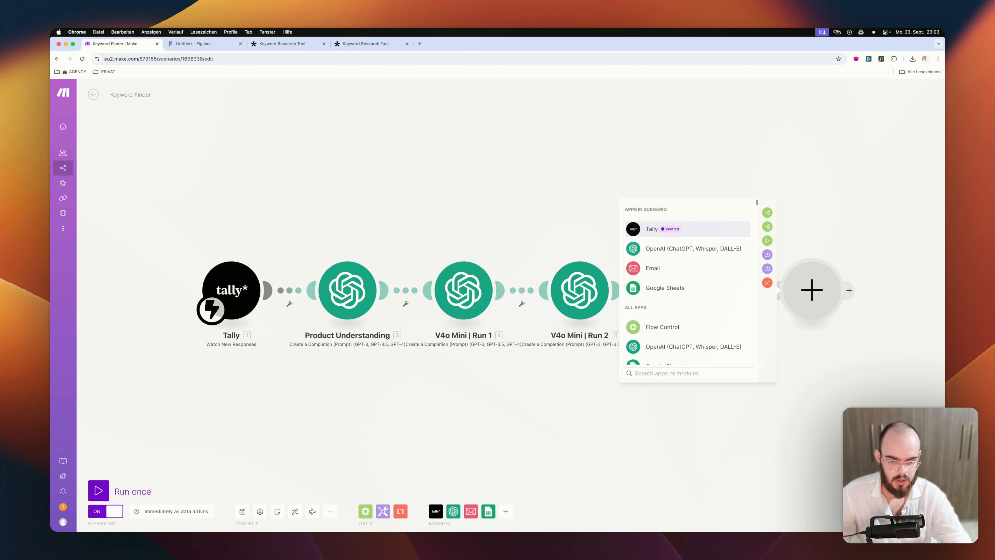
- Search the apps for Email and add its Send an Email action as the new module
{"action": "type", "text": "e"}
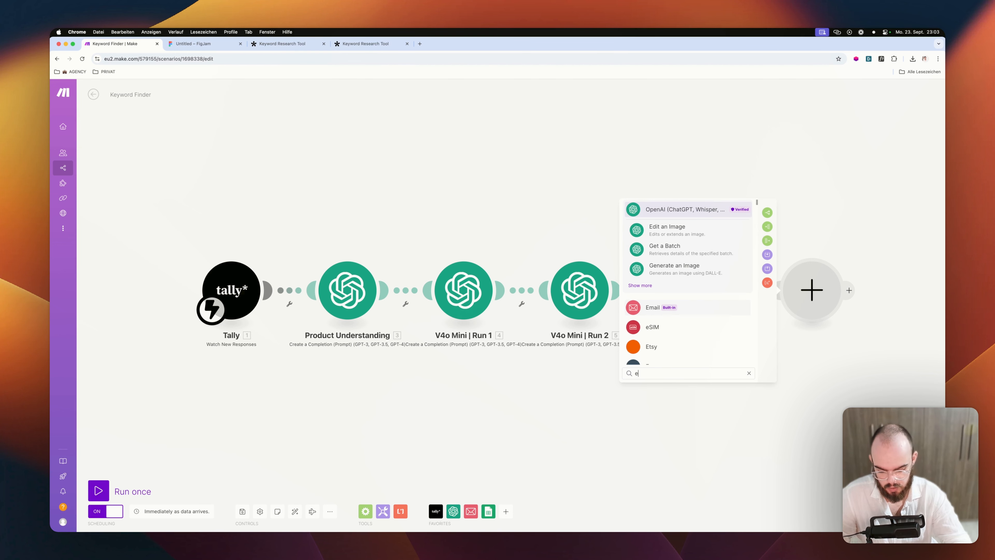
{"action": "type", "text": "ma"}
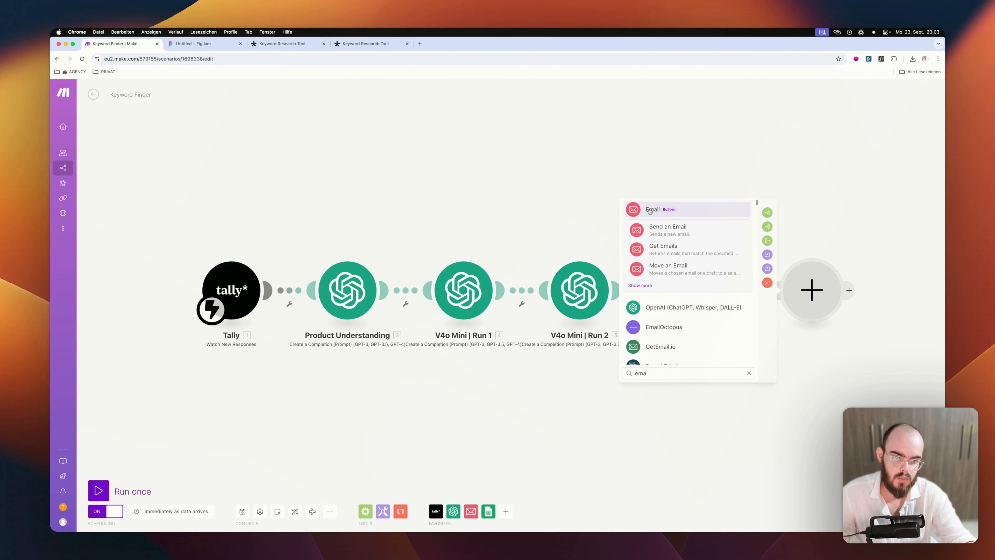
{"action": "left_click", "coordinate": [648, 210]}
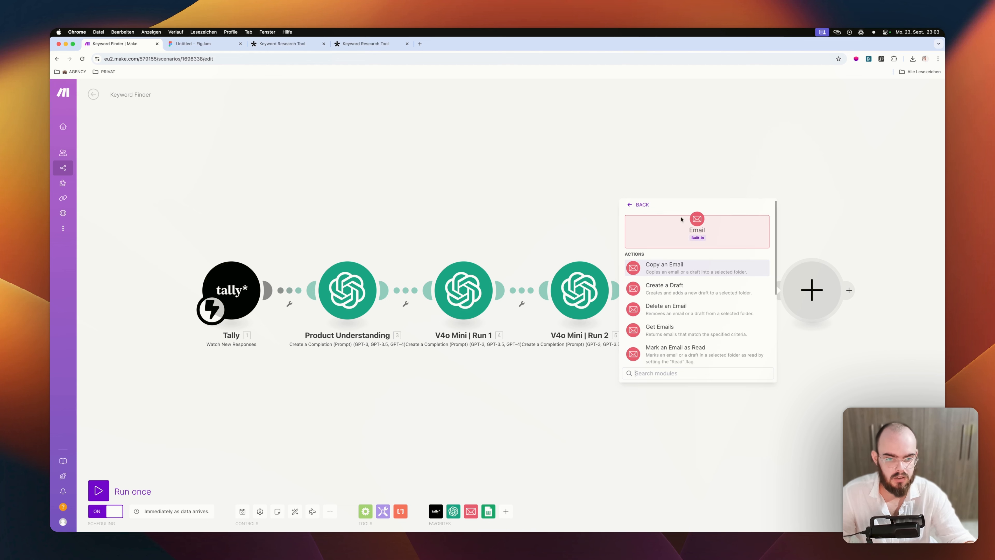
{"action": "scroll", "coordinate": [691, 322], "scroll_direction": "down", "scroll_amount": 3}
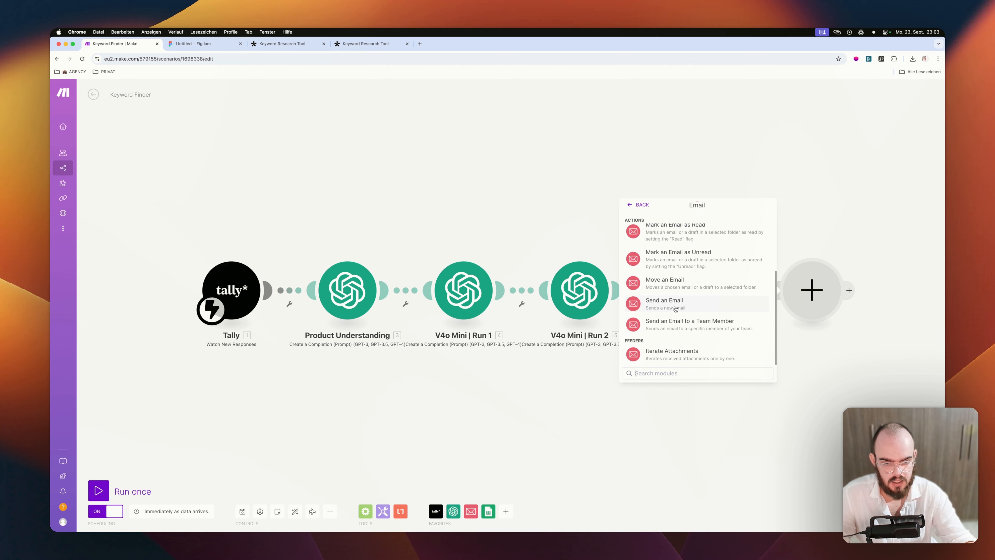
{"action": "left_click", "coordinate": [677, 312]}
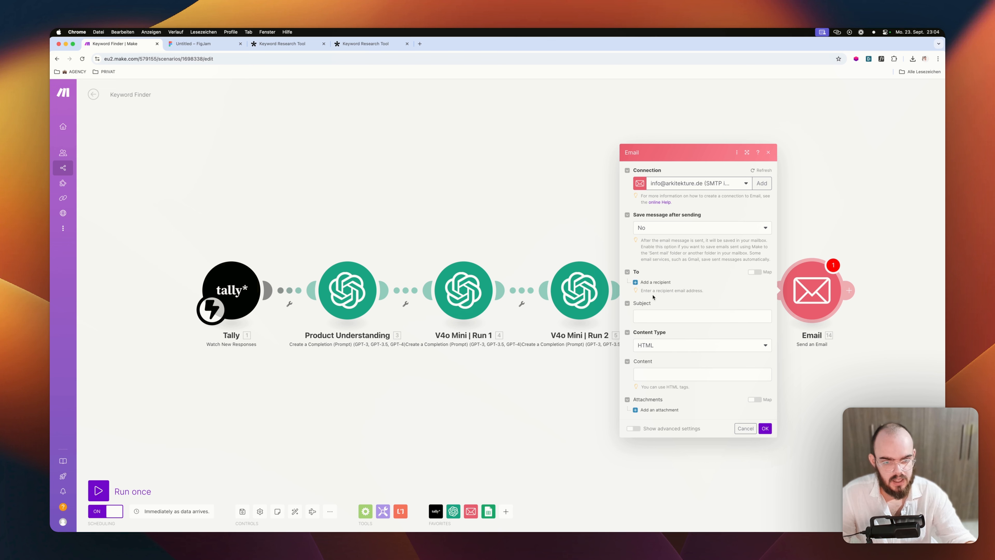
- Add a recipient mapped to Tally's Fields by ID item "An welche Email sollen die Keywords gesendet werden?"
{"action": "left_click", "coordinate": [648, 282]}
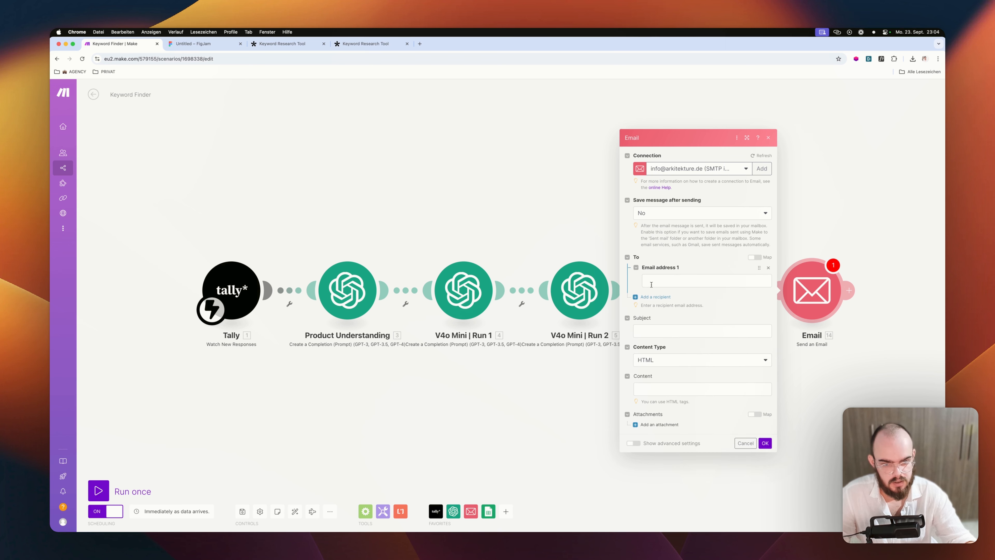
{"action": "left_click", "coordinate": [660, 282]}
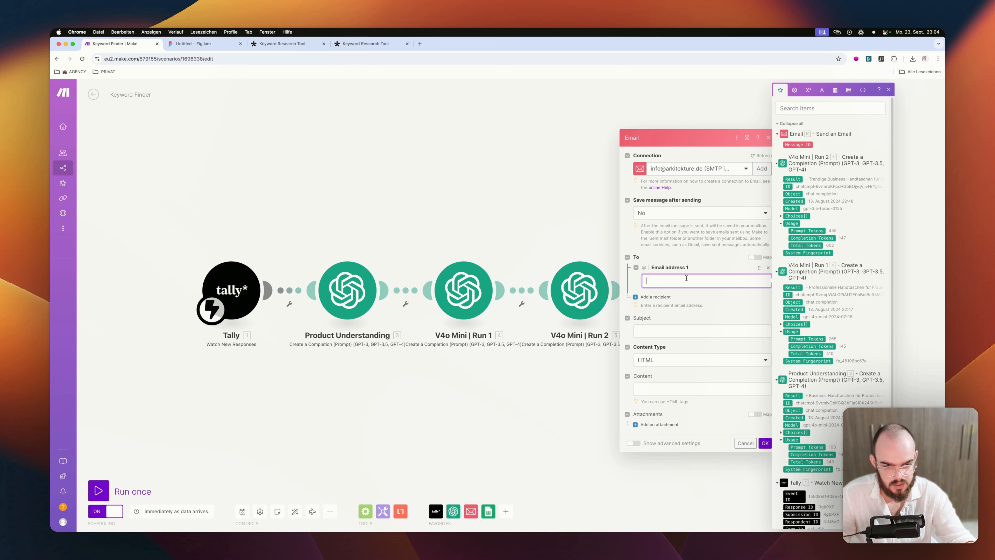
{"action": "scroll", "coordinate": [842, 241], "scroll_direction": "down", "scroll_amount": 3}
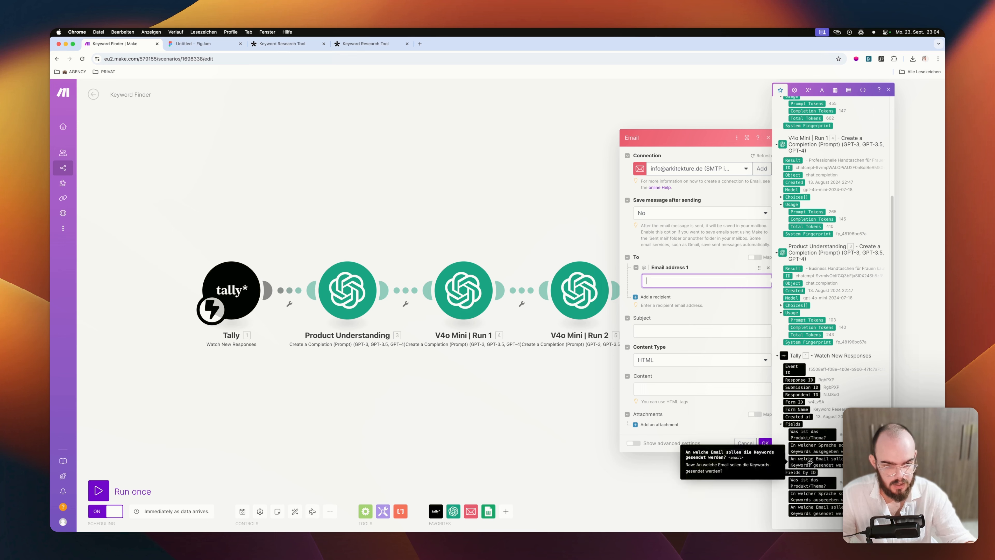
{"action": "left_click", "coordinate": [814, 514]}
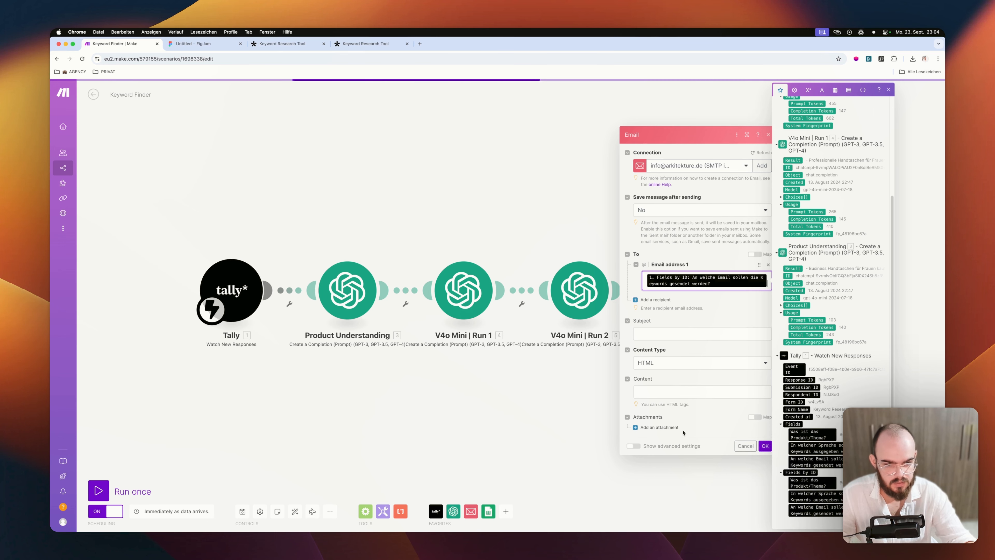
{"action": "left_click", "coordinate": [732, 324]}
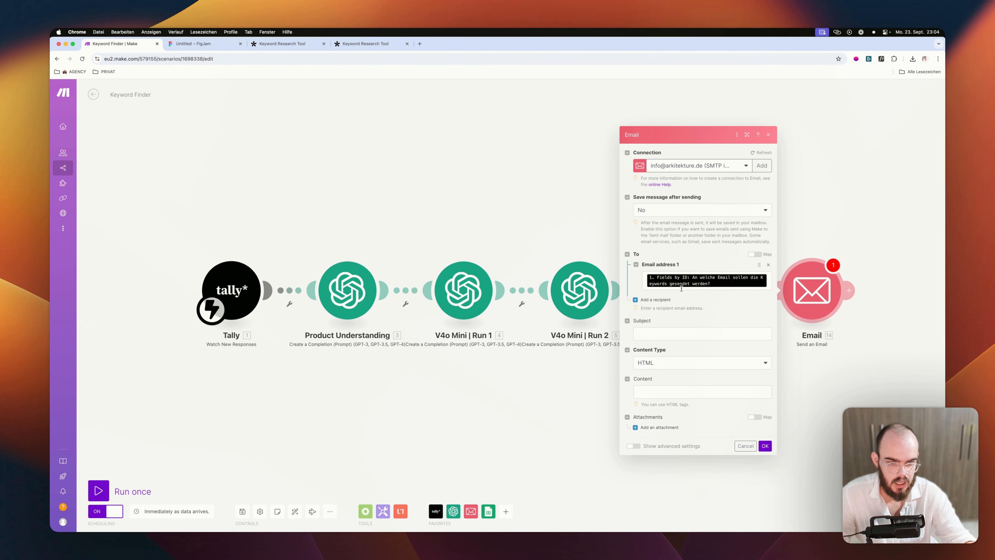
- Set the email subject to "Keyword Research Report |" followed by Tally's Fields by ID item "Was ist das Produkt/Thema?"
{"action": "left_click", "coordinate": [665, 334]}
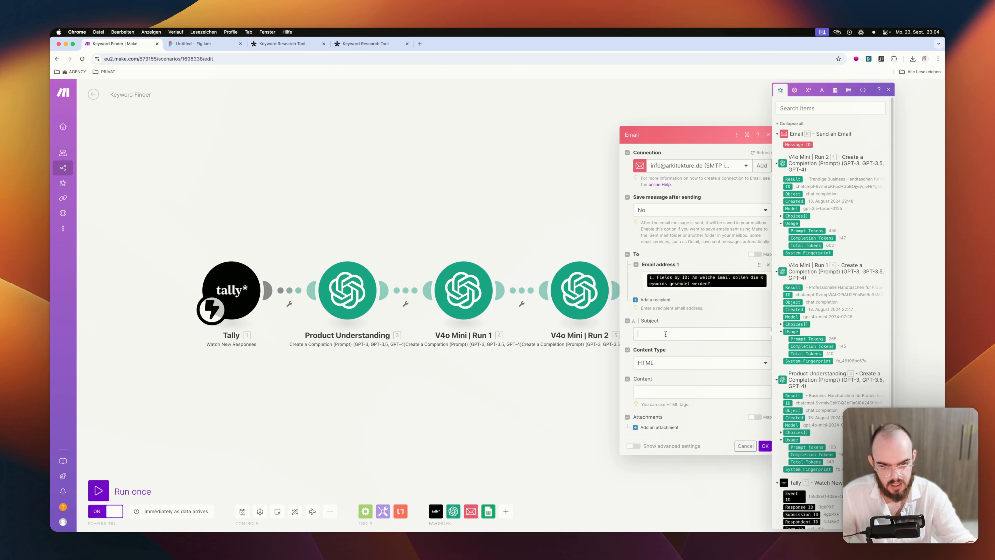
{"action": "type", "text": "Key"}
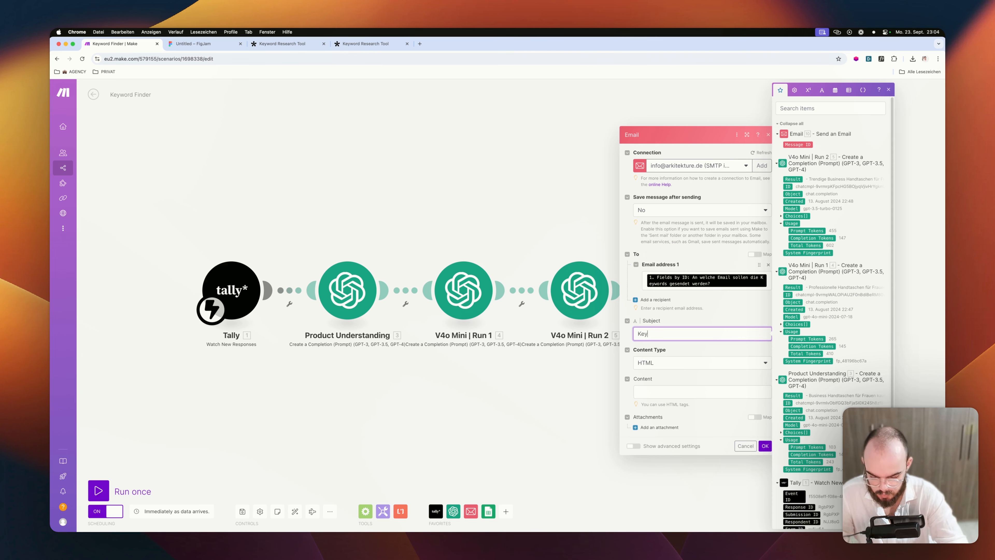
{"action": "type", "text": "word Resear"}
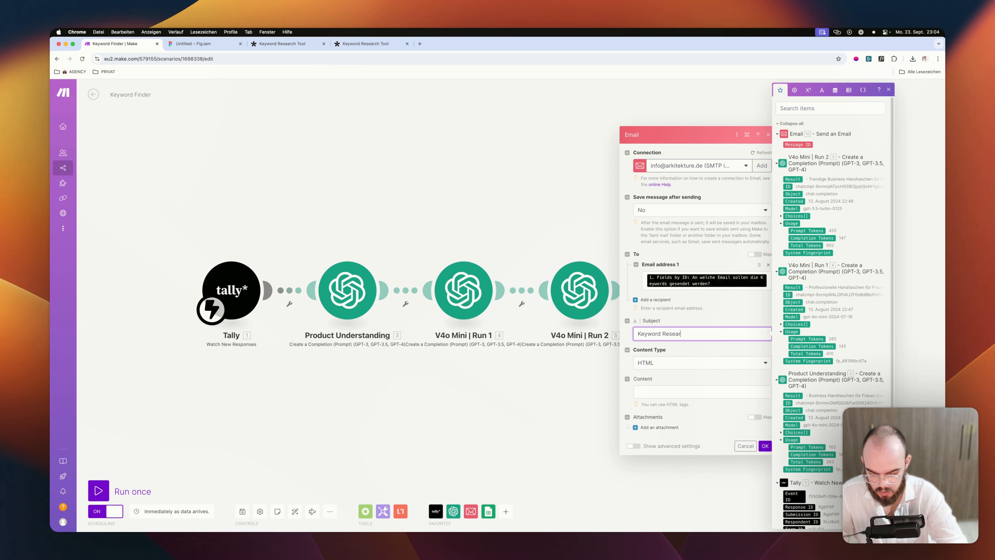
{"action": "type", "text": "ch Report |"}
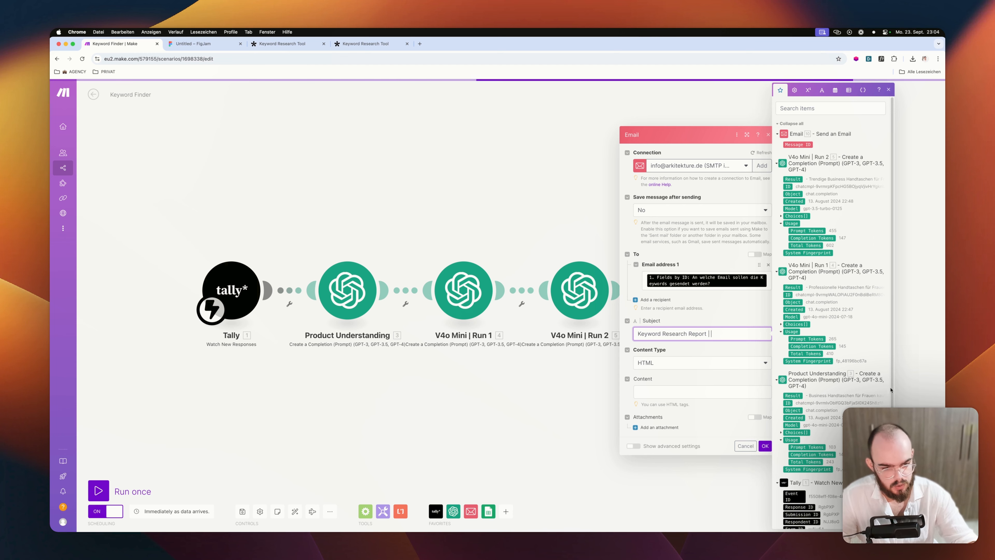
{"action": "scroll", "coordinate": [788, 494], "scroll_direction": "down", "scroll_amount": 5}
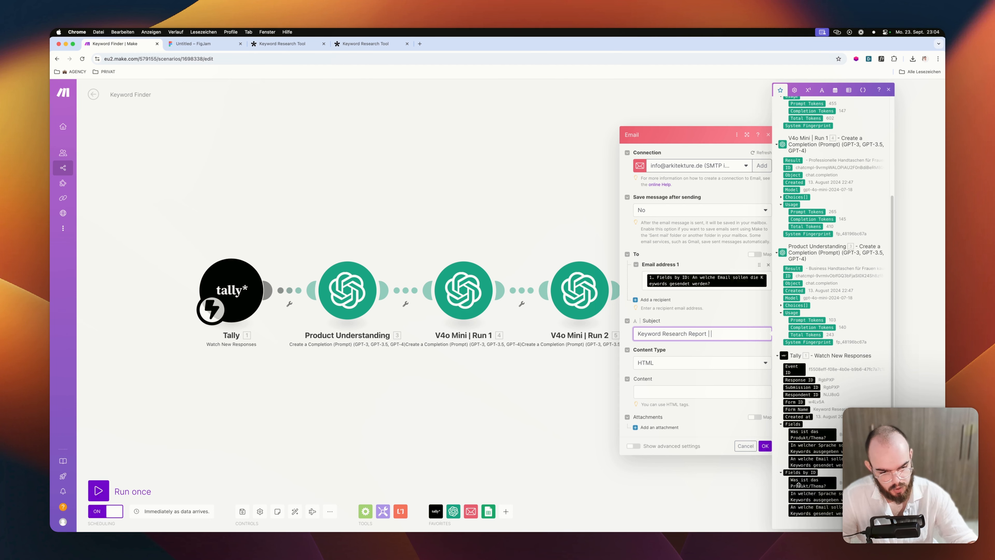
{"action": "left_click_drag", "start_coordinate": [808, 481], "coordinate": [693, 341]}
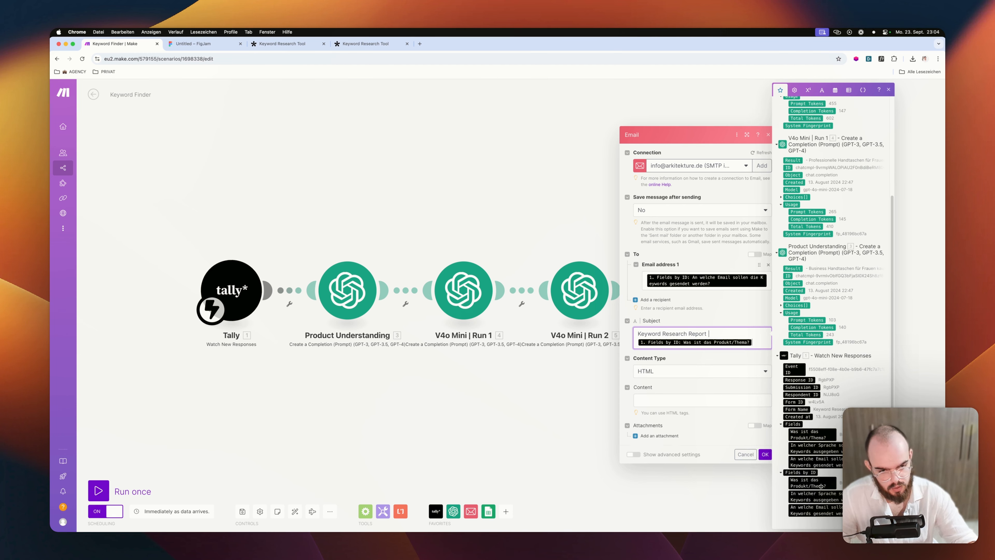
{"action": "left_click", "coordinate": [679, 326]}
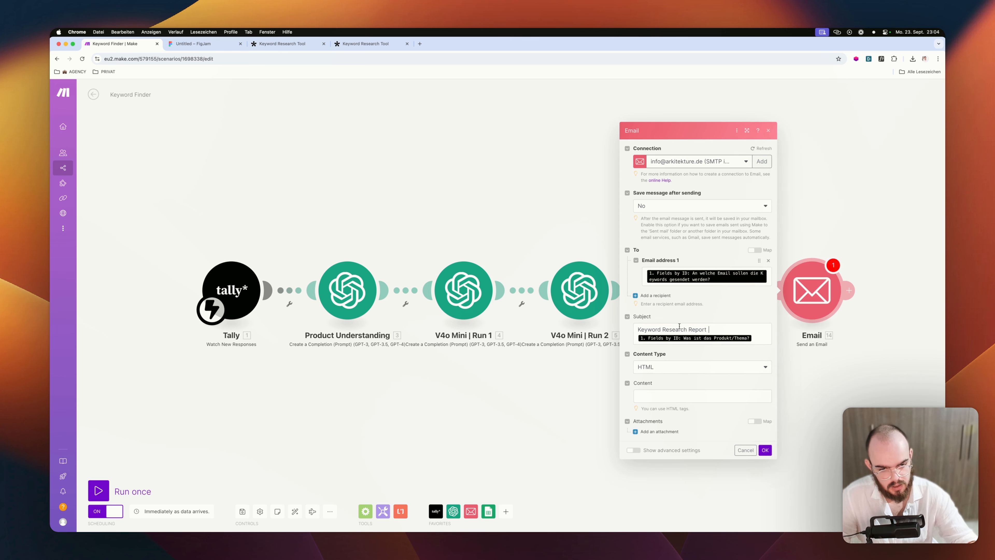
- Change the new email's content type to Plaintext
{"action": "left_click", "coordinate": [674, 395]}
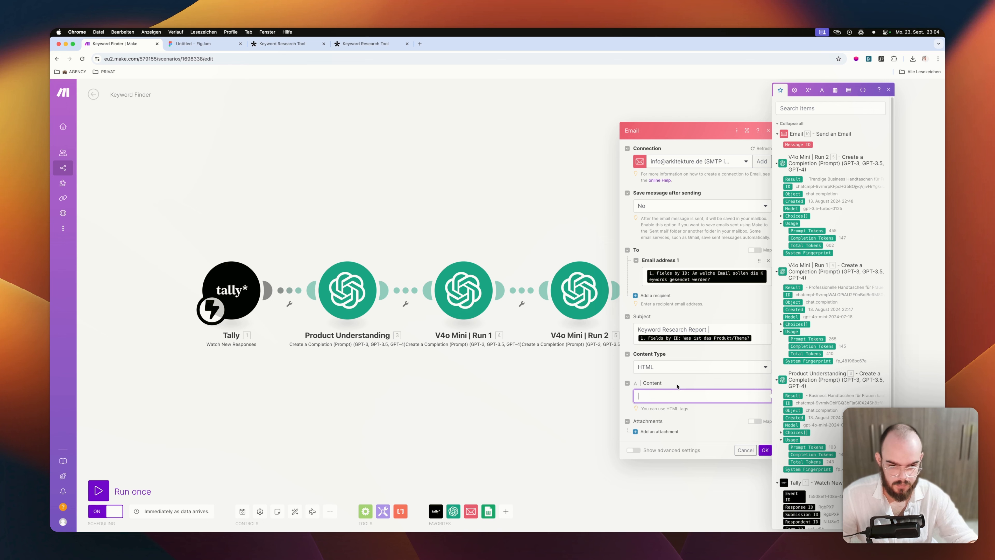
{"action": "left_click", "coordinate": [656, 367]}
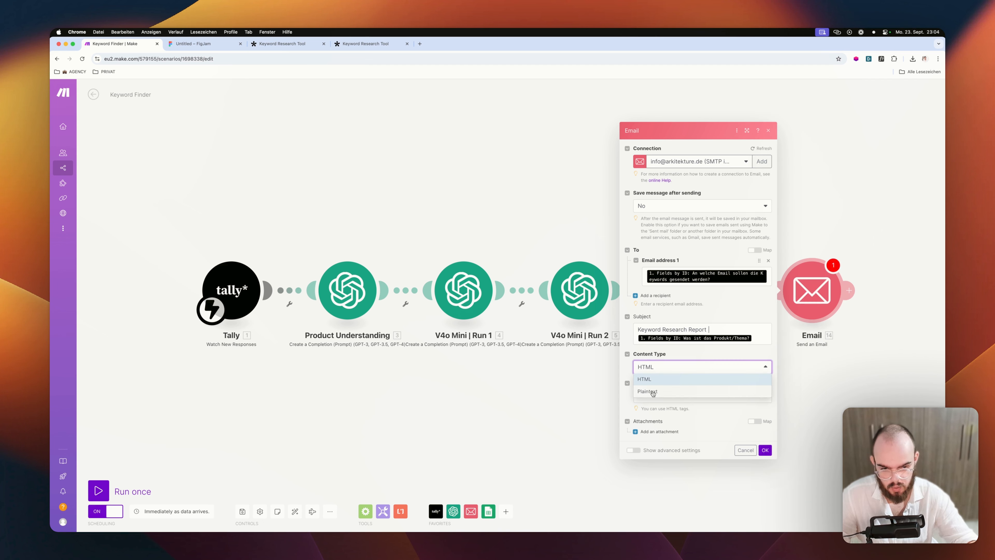
{"action": "left_click", "coordinate": [652, 392]}
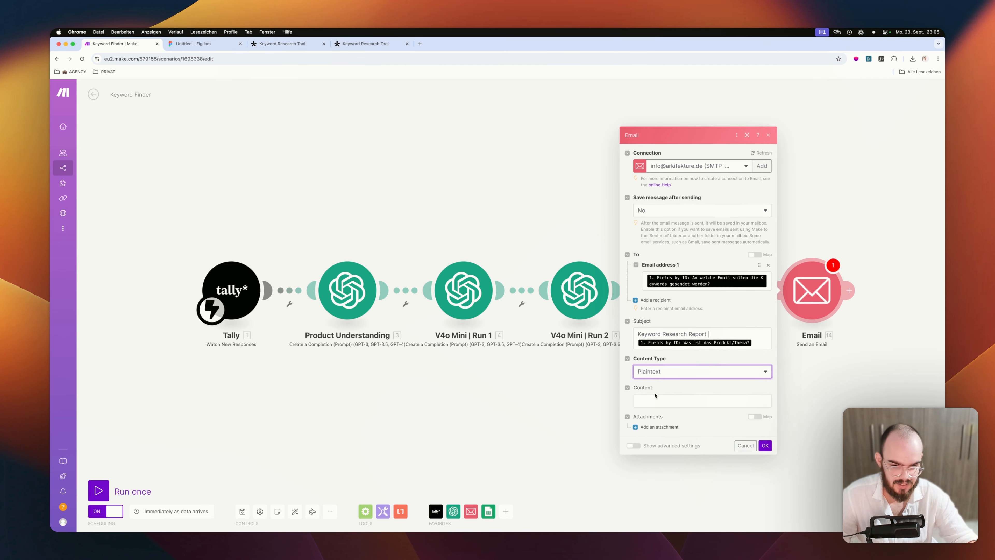
- Write the opening of the email content, "Hi," and "here are your keywords:", with a blank line between, followed by line breaks
{"action": "left_click", "coordinate": [655, 395]}
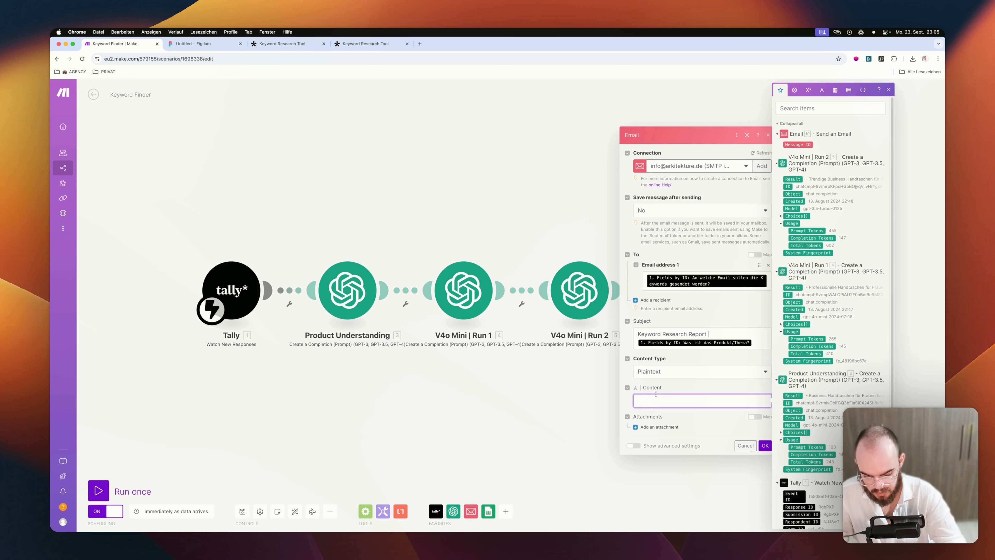
{"action": "type", "text": "Hi,"}
{"action": "key", "text": "Return"}
{"action": "key", "text": "Return"}
{"action": "type", "text": "he"}
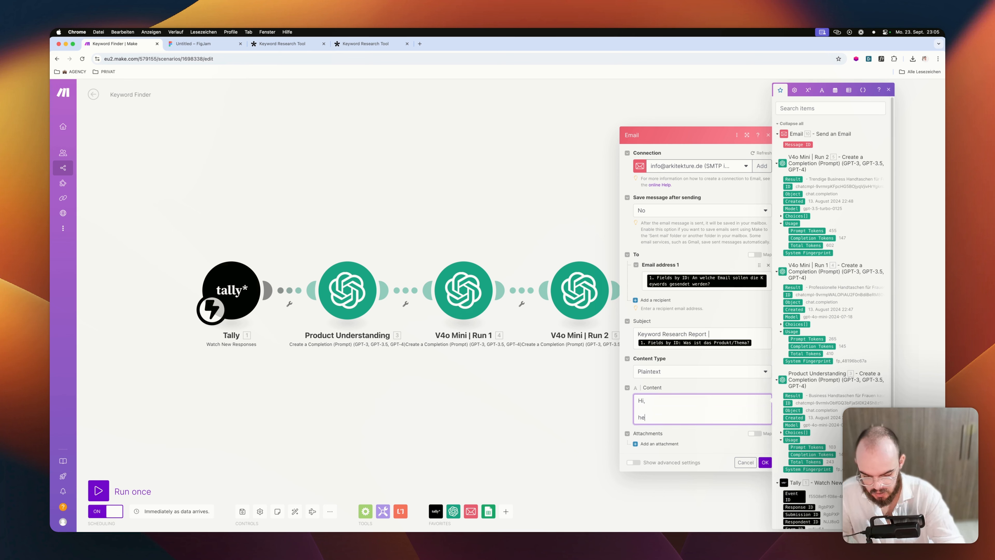
{"action": "type", "text": "re are your ke"}
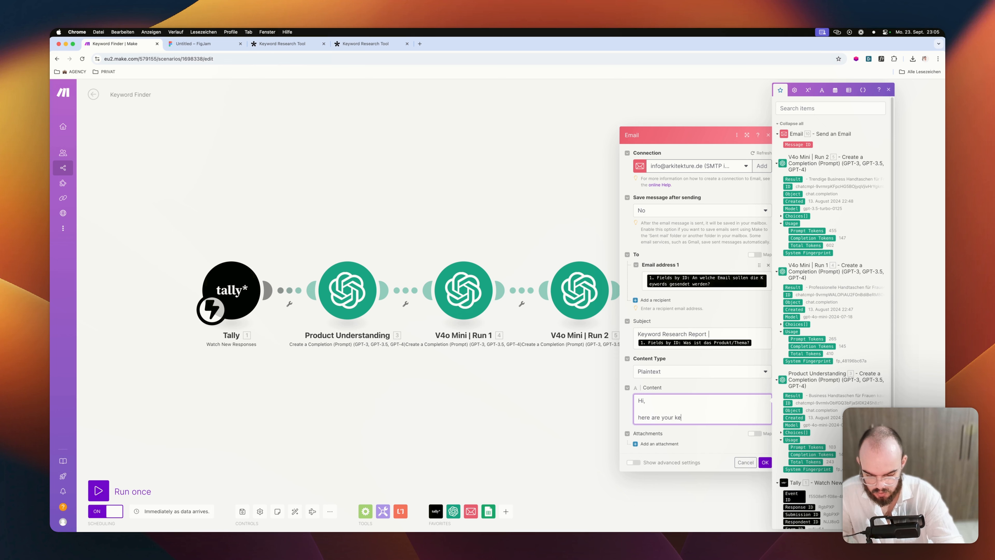
{"action": "type", "text": "ywords:"}
{"action": "key", "text": "Return"}
{"action": "key", "text": "Return"}
{"action": "key", "text": "Return"}
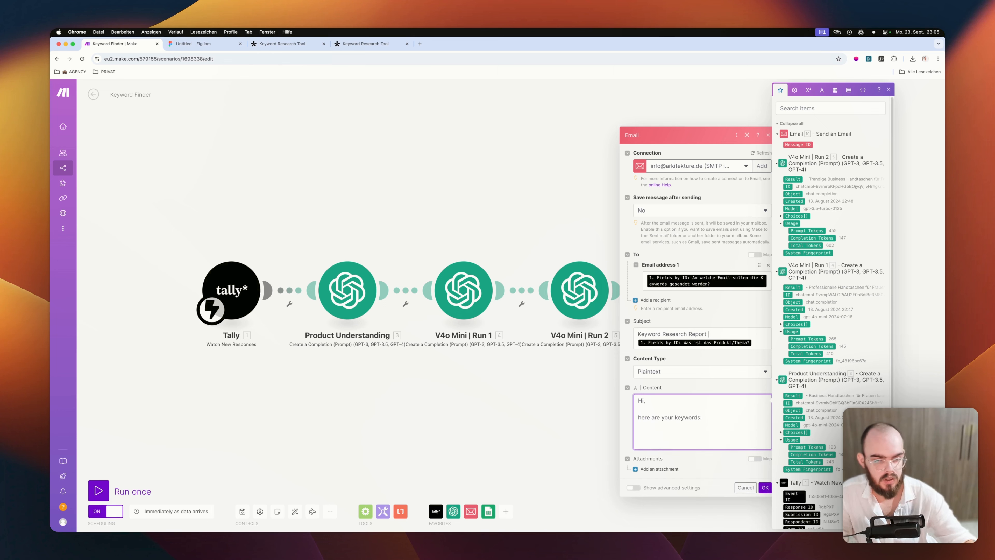
- Insert the Result items of V4o Mini | Run 2, V4o Mini | Run 1 and Product Understanding below the keyword line
{"action": "left_click", "coordinate": [789, 177]}
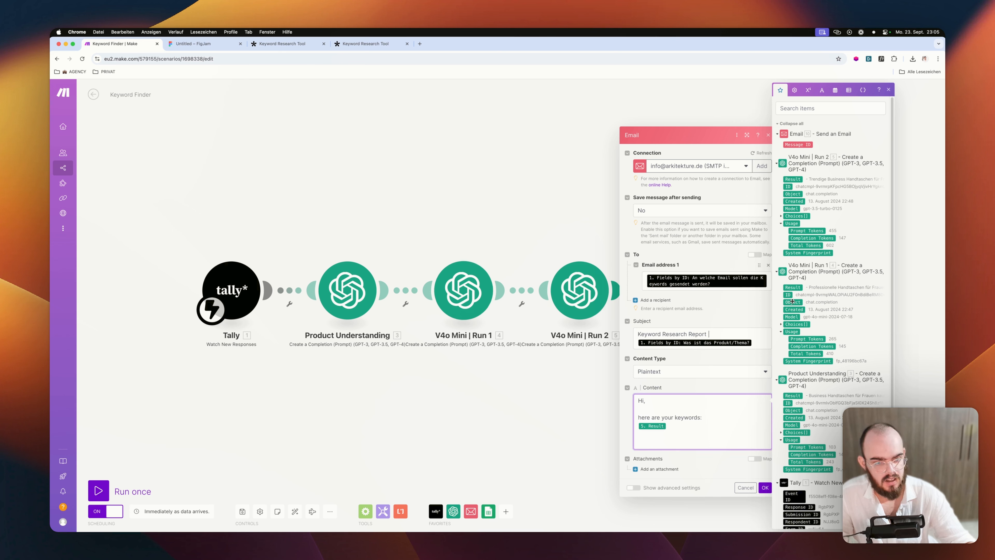
{"action": "left_click", "coordinate": [792, 287]}
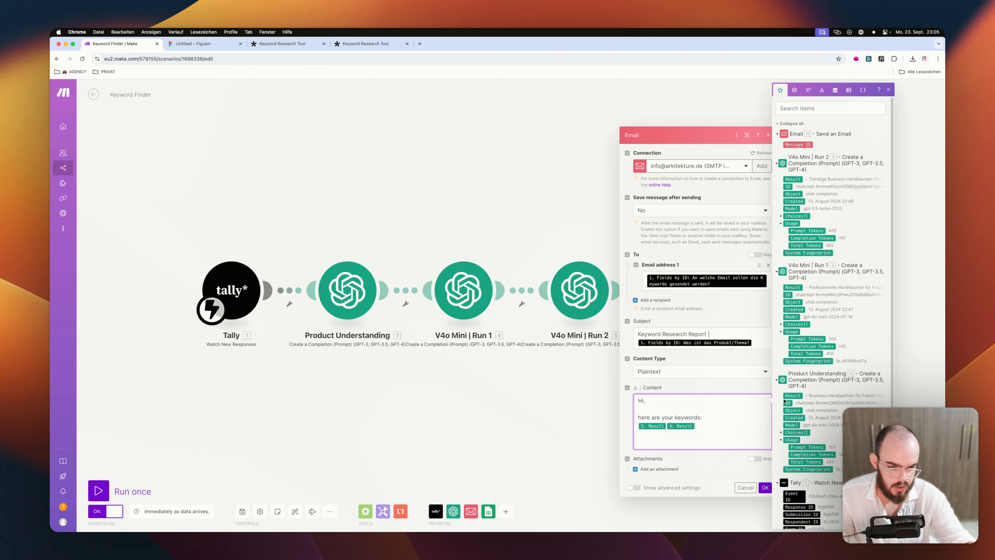
{"action": "left_click", "coordinate": [793, 396]}
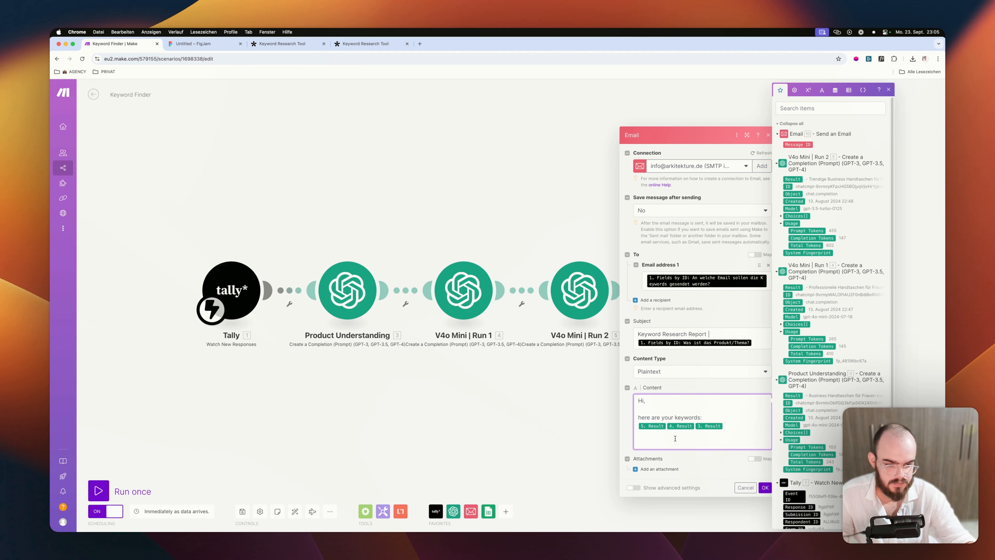
- Close the email content with "Best" and the sender's first name, and save the new Email module's settings
{"action": "key", "text": "Return"}
{"action": "key", "text": "Return"}
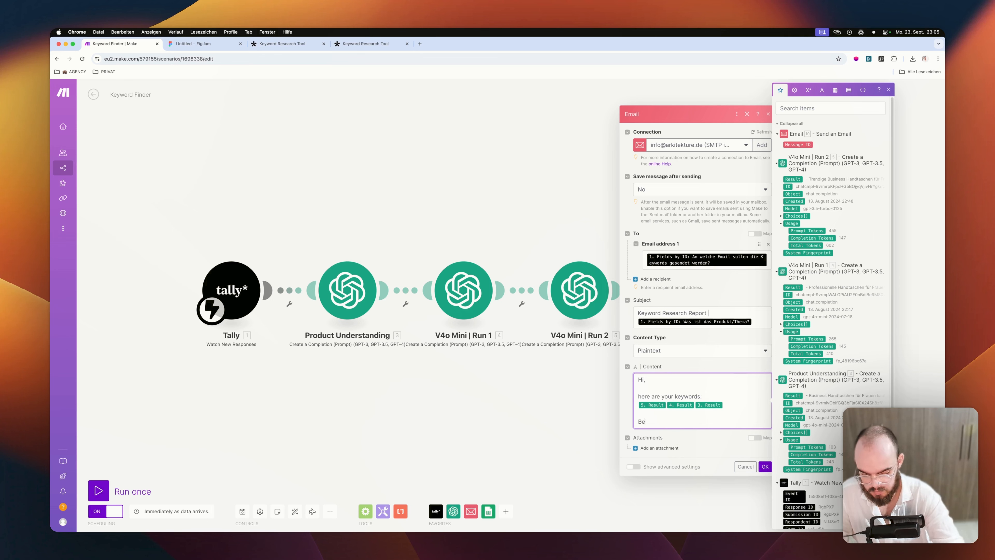
{"action": "type", "text": "Best"}
{"action": "key", "text": "Return"}
{"action": "type", "text": "Jakob"}
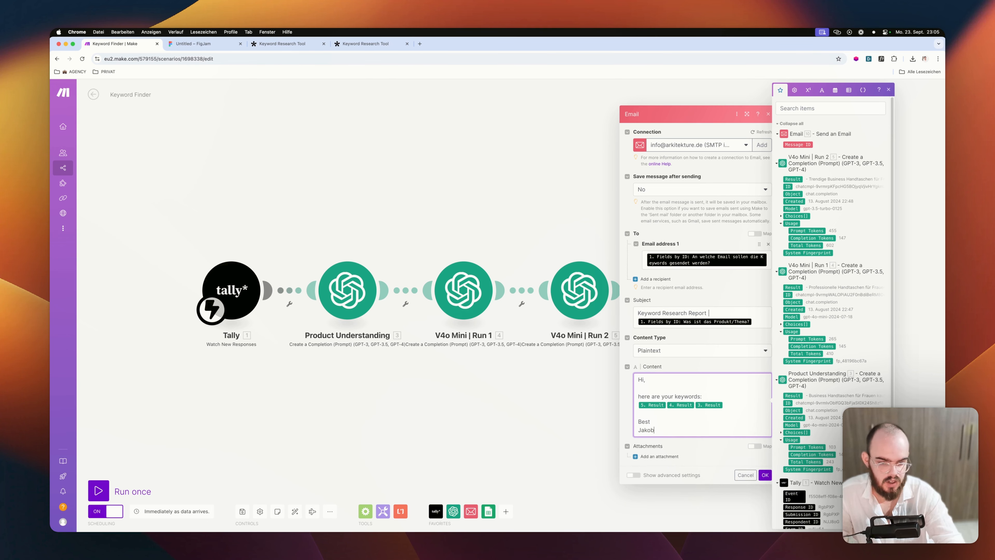
{"action": "left_click", "coordinate": [765, 475]}
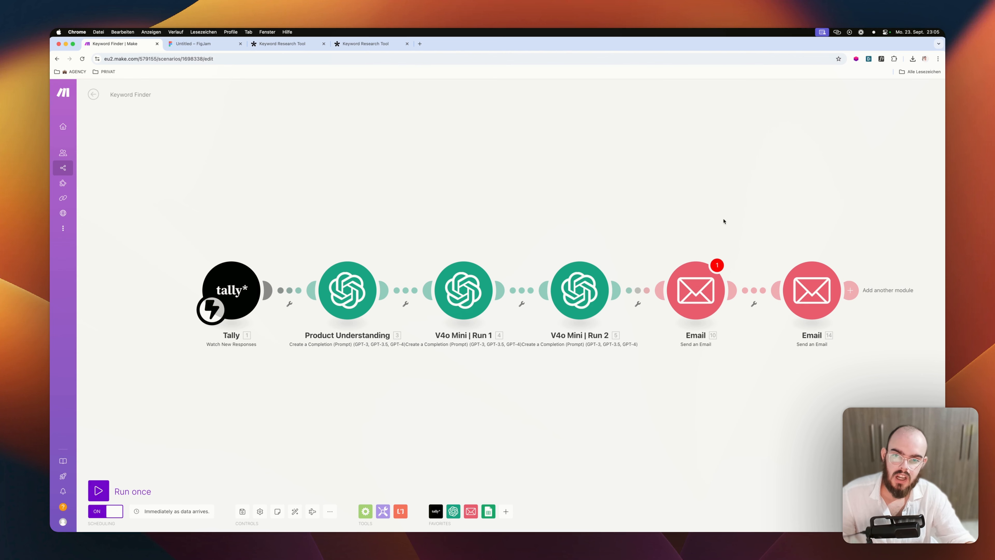
- Review the Tally Keyword Research Tool form's questions and return to the Make scenario
{"action": "left_click", "coordinate": [354, 44]}
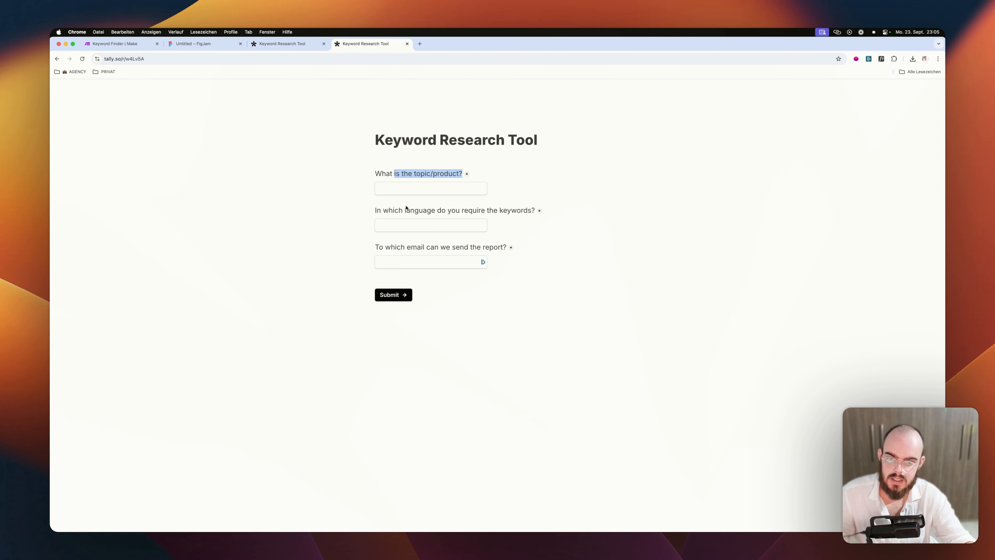
{"action": "left_click", "coordinate": [116, 43]}
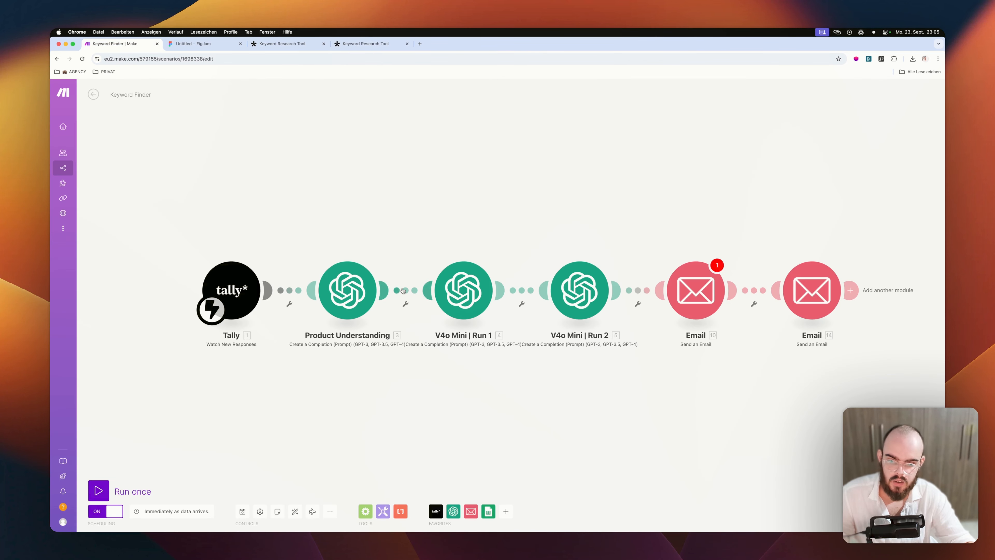